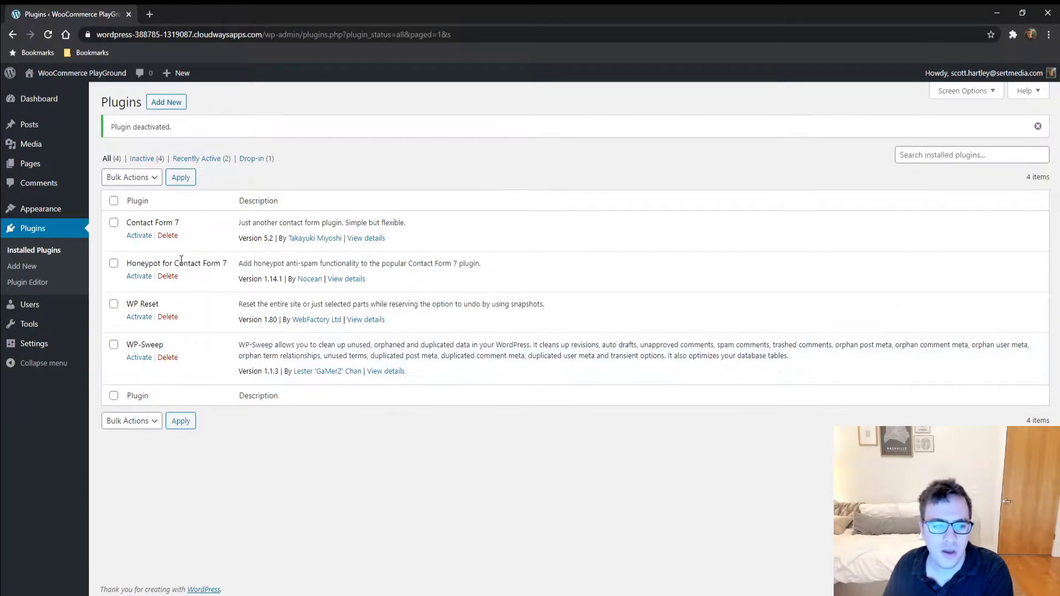
# Activate the Contact Form 7 and Honeypot for Contact Form 7 plugins
pyautogui.tripleClick(189, 263)
pyautogui.click(133, 237)
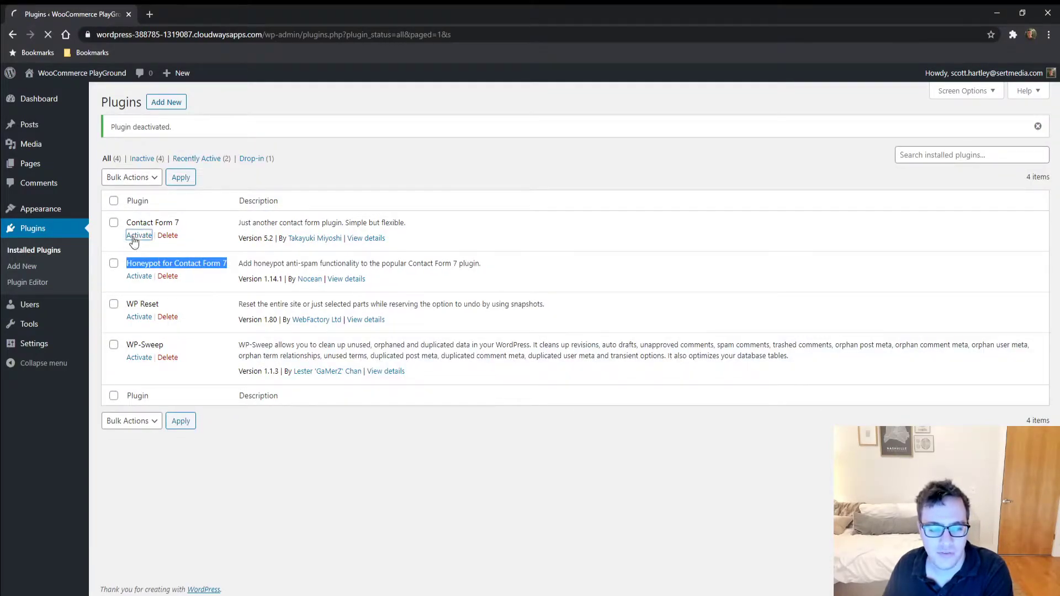
pyautogui.click(137, 278)
pyautogui.click(138, 278)
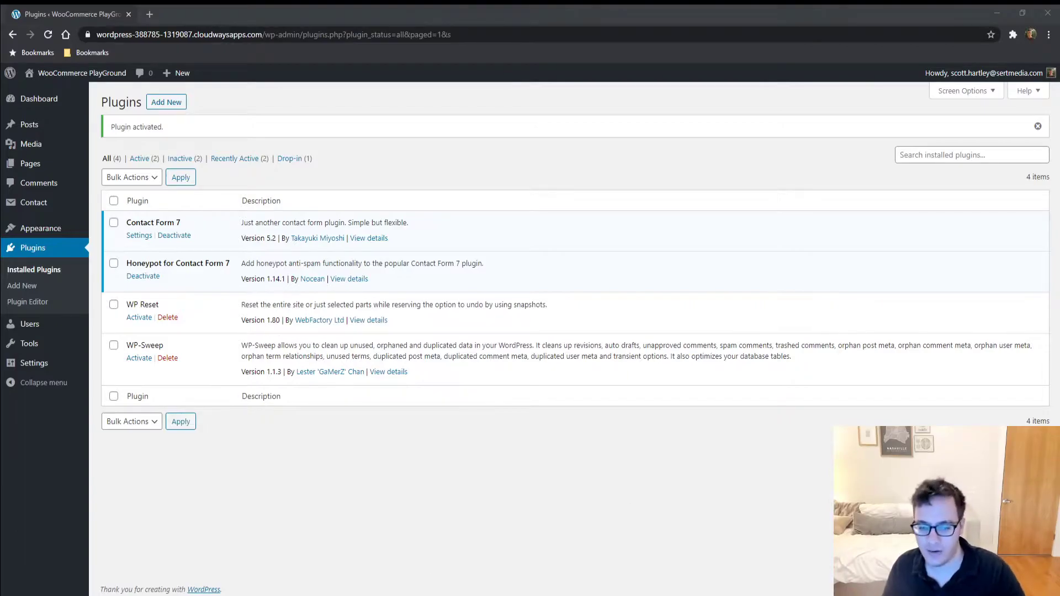
pyautogui.doubleClick(187, 264)
pyautogui.tripleClick(186, 265)
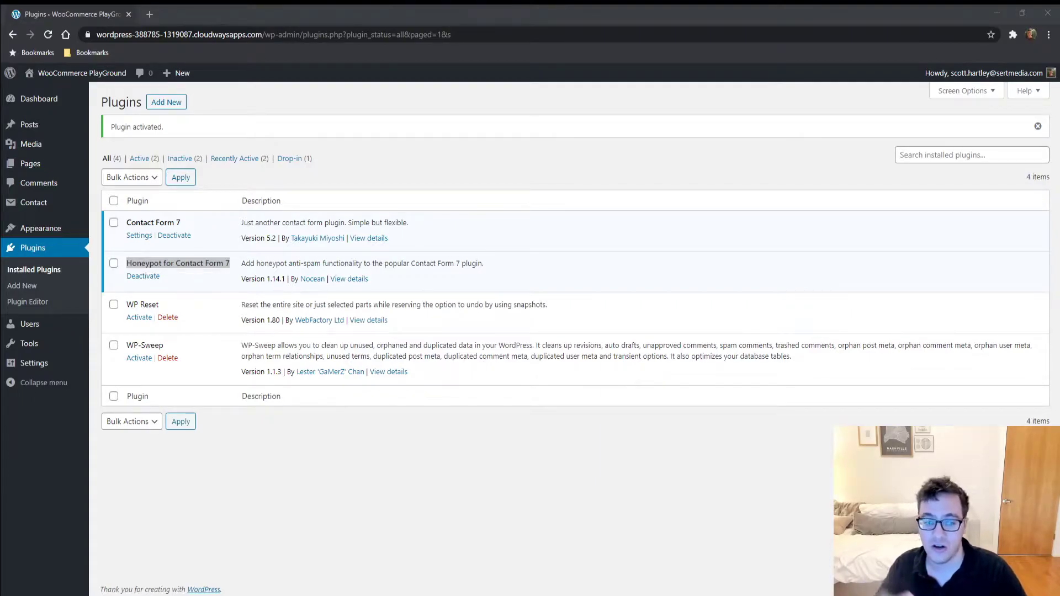
pyautogui.click(268, 310)
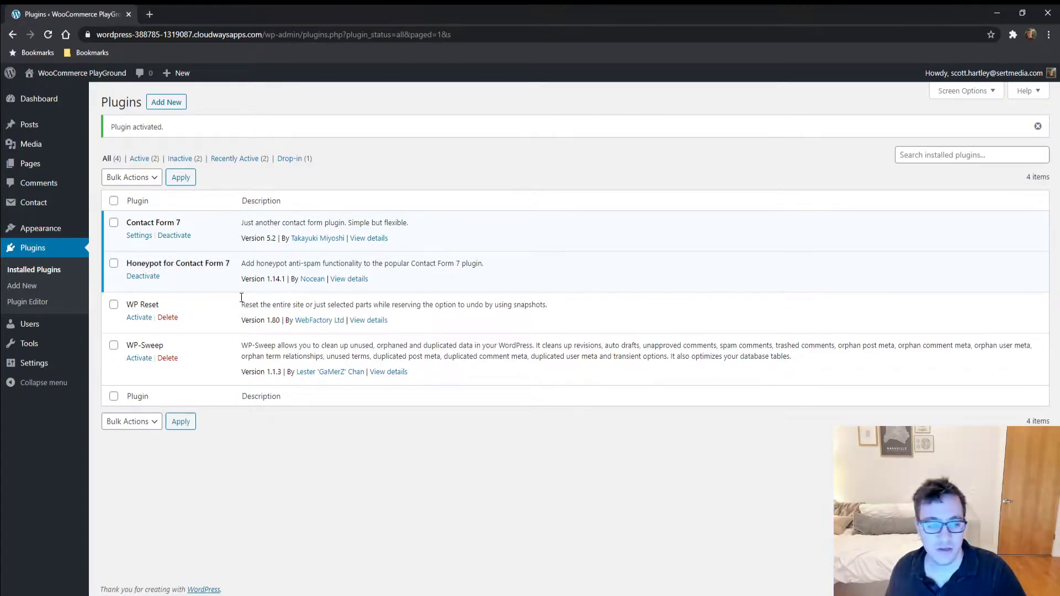
# Open Contact form 1 for editing and start a Honeypot form tag on the blank line above the submit tag
pyautogui.click(46, 214)
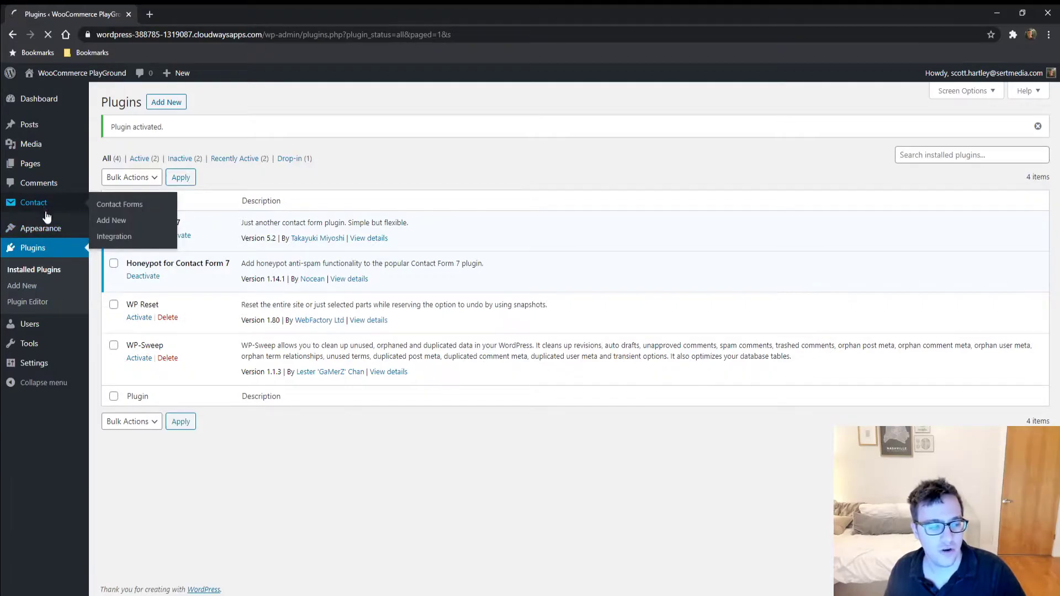
pyautogui.click(132, 337)
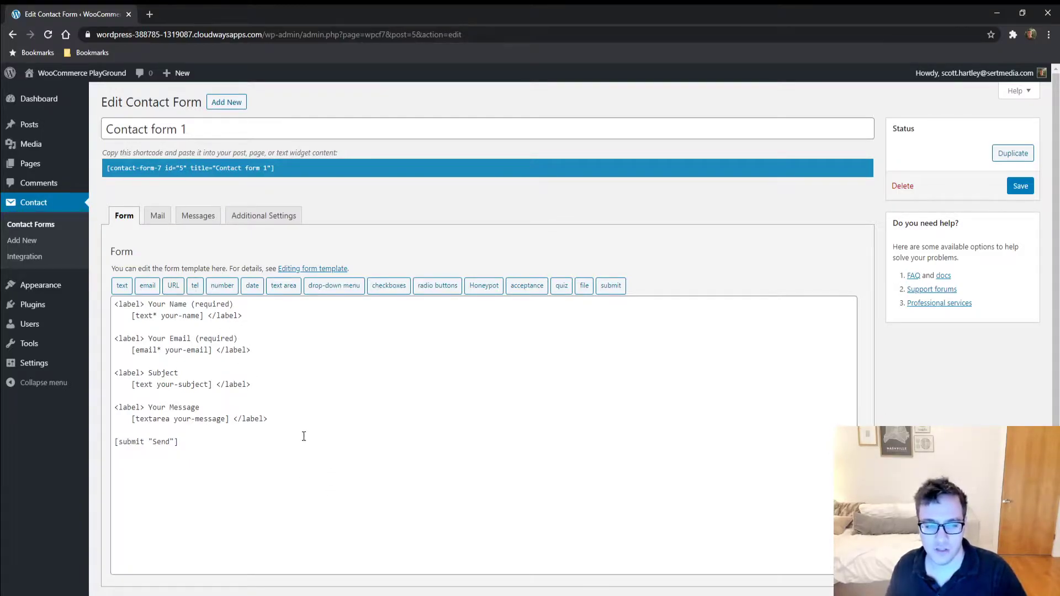
pyautogui.click(152, 431)
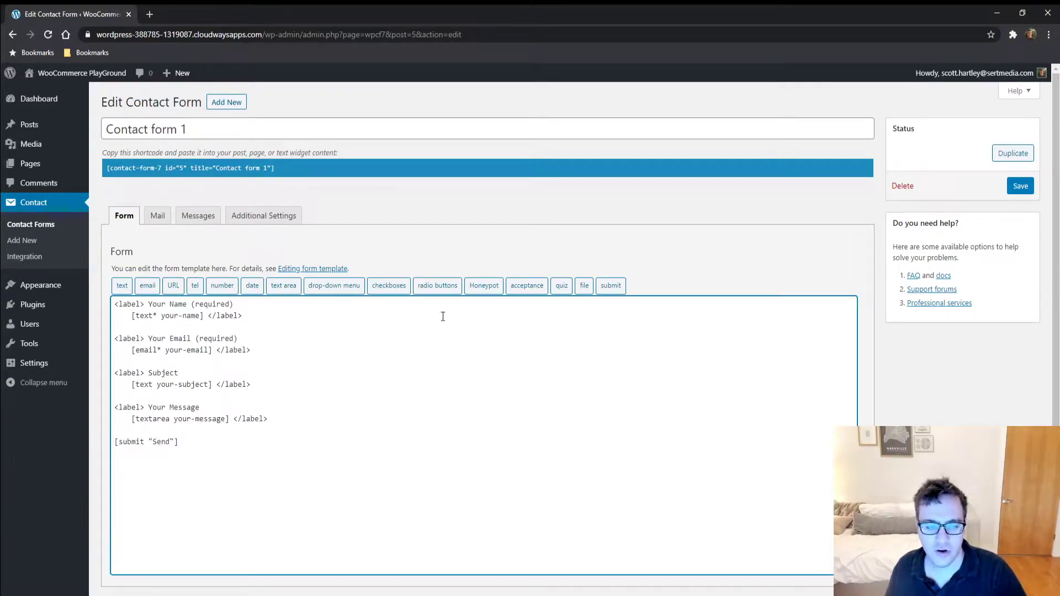
pyautogui.click(483, 285)
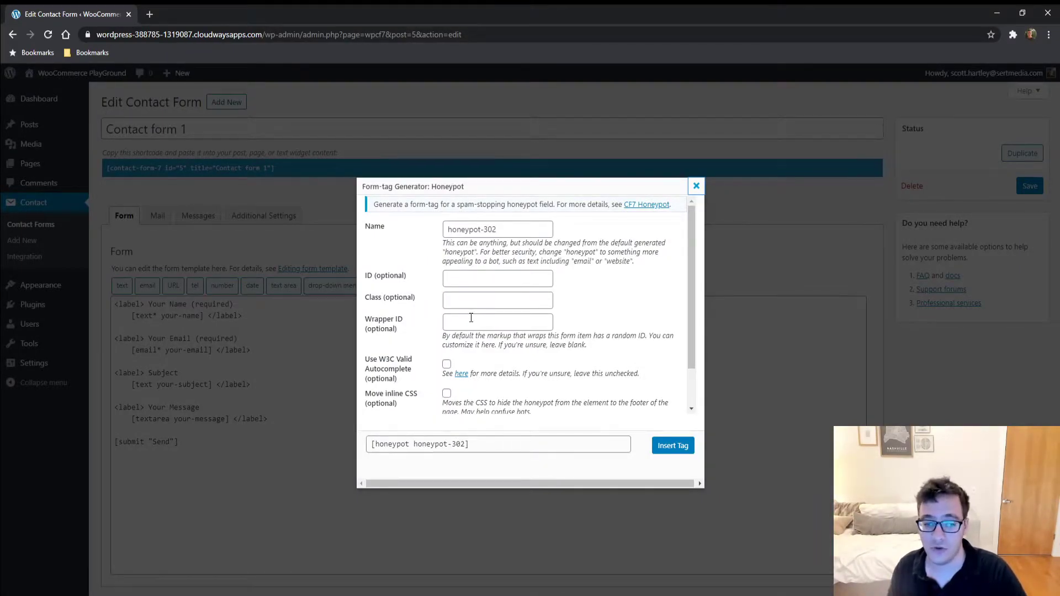
# Set the honeypot tag's name to "website"
pyautogui.scroll(-1, 440, 323)
pyautogui.scroll(1, 437, 322)
pyautogui.scroll(1, 490, 276)
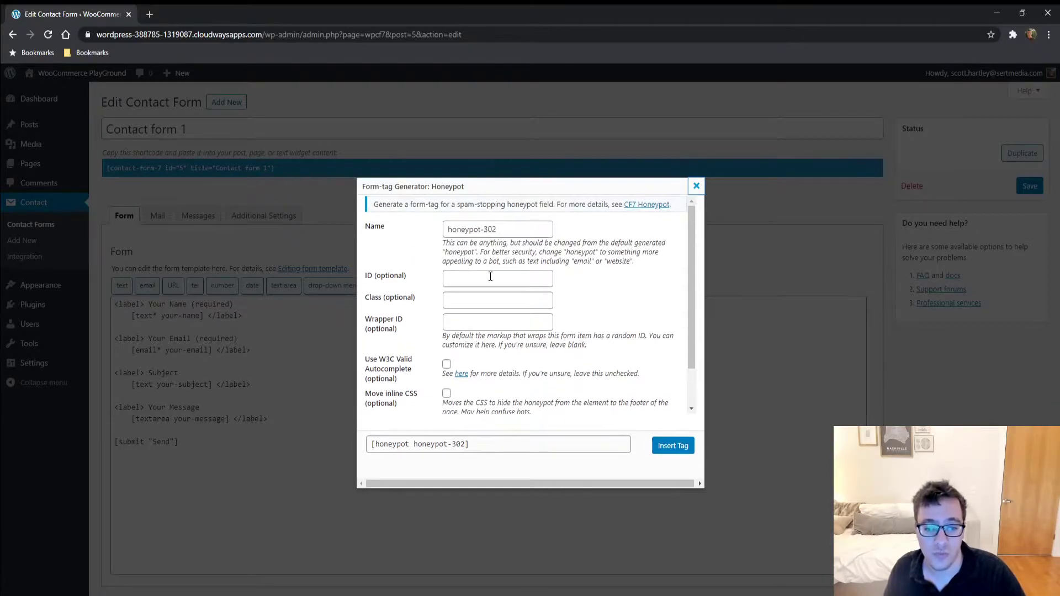
pyautogui.tripleClick(521, 227)
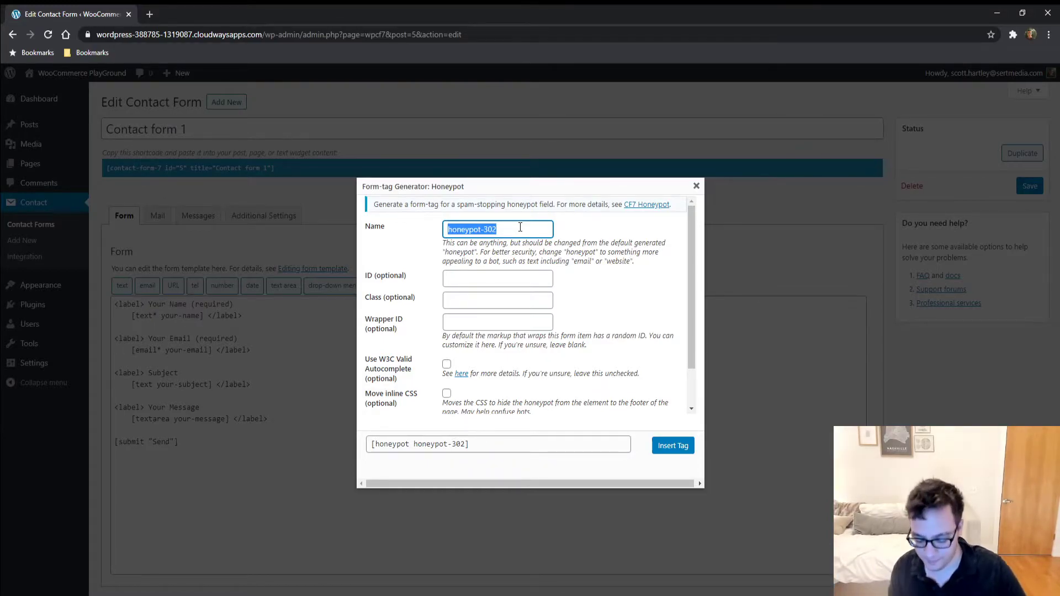
pyautogui.write('website')
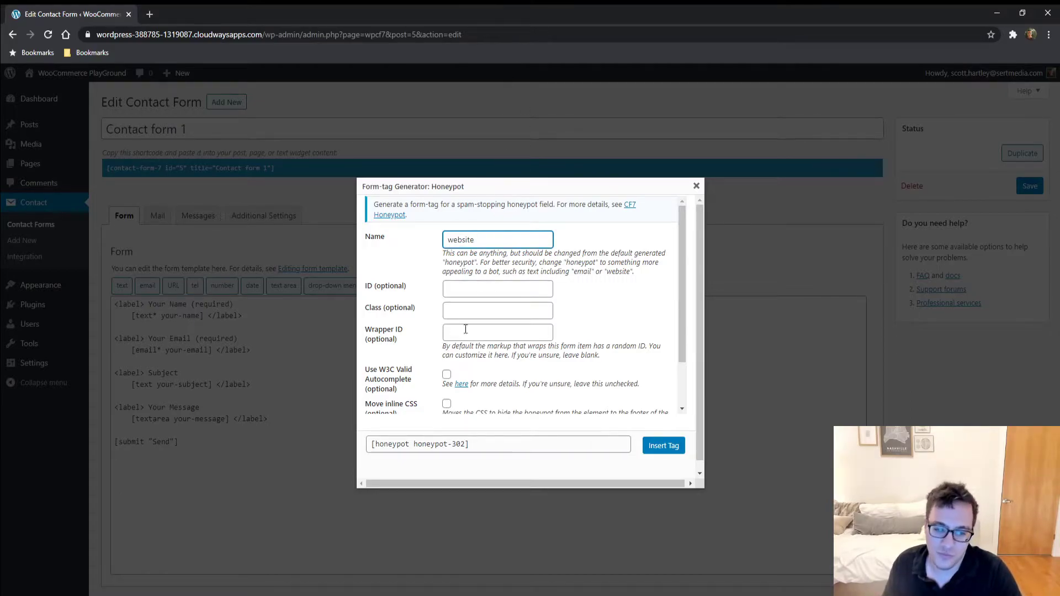
pyautogui.moveTo(497, 241); pyautogui.dragTo(425, 255)
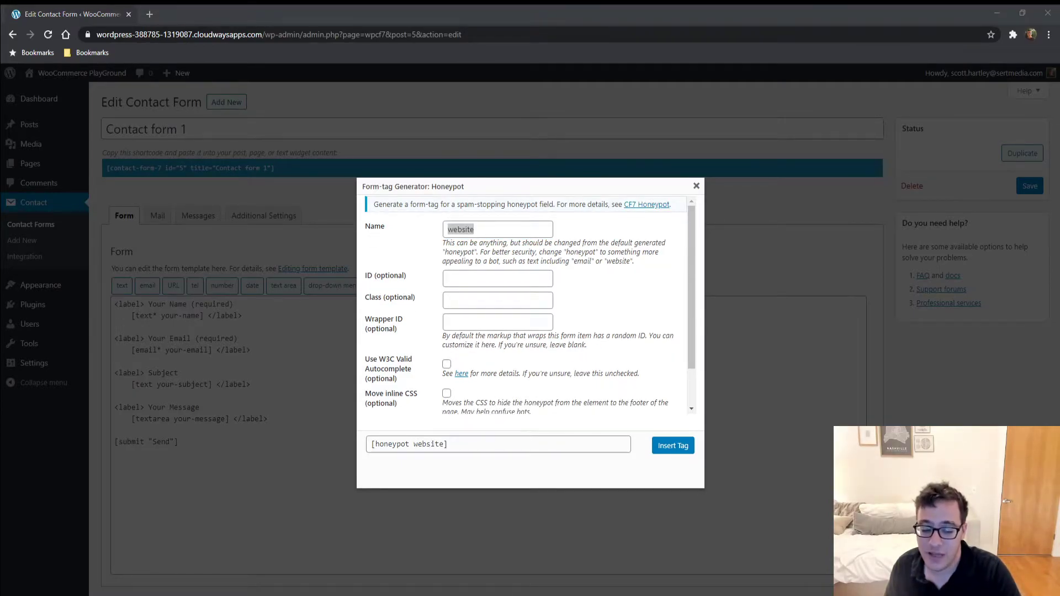
pyautogui.hotkey('alt', 'Tab')
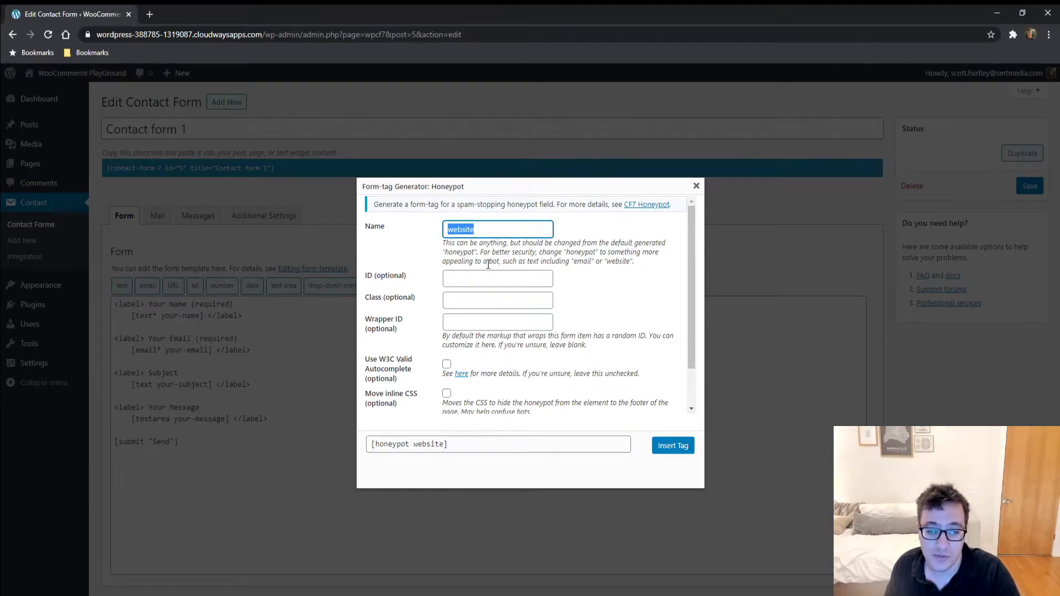
# Review the honeypot tag's optional ID, Class, Wrapper ID and W3C autocomplete settings
pyautogui.click(473, 277)
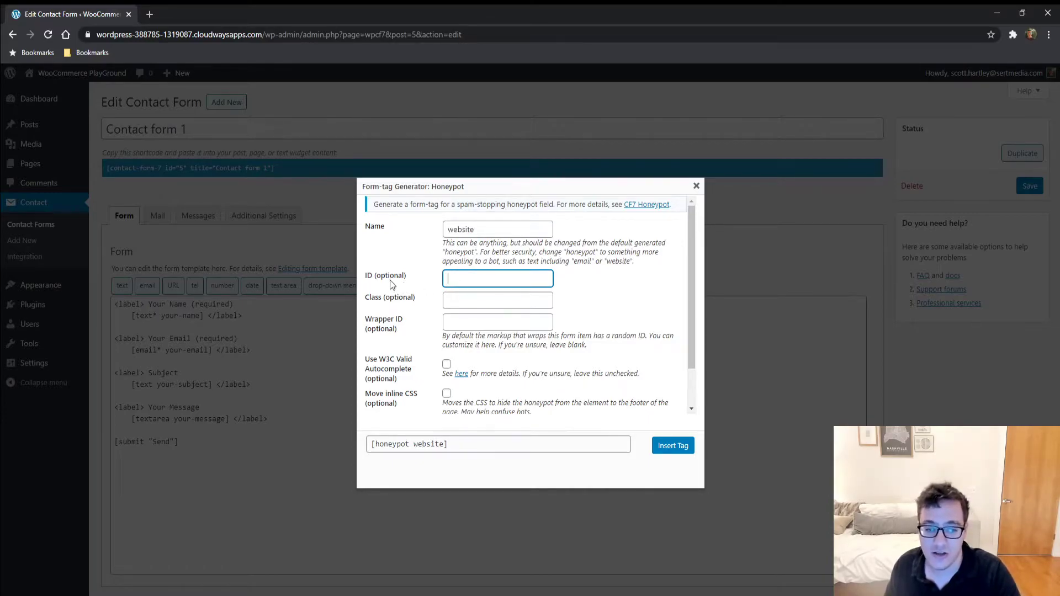
pyautogui.moveTo(363, 267); pyautogui.dragTo(365, 301)
pyautogui.click(418, 276)
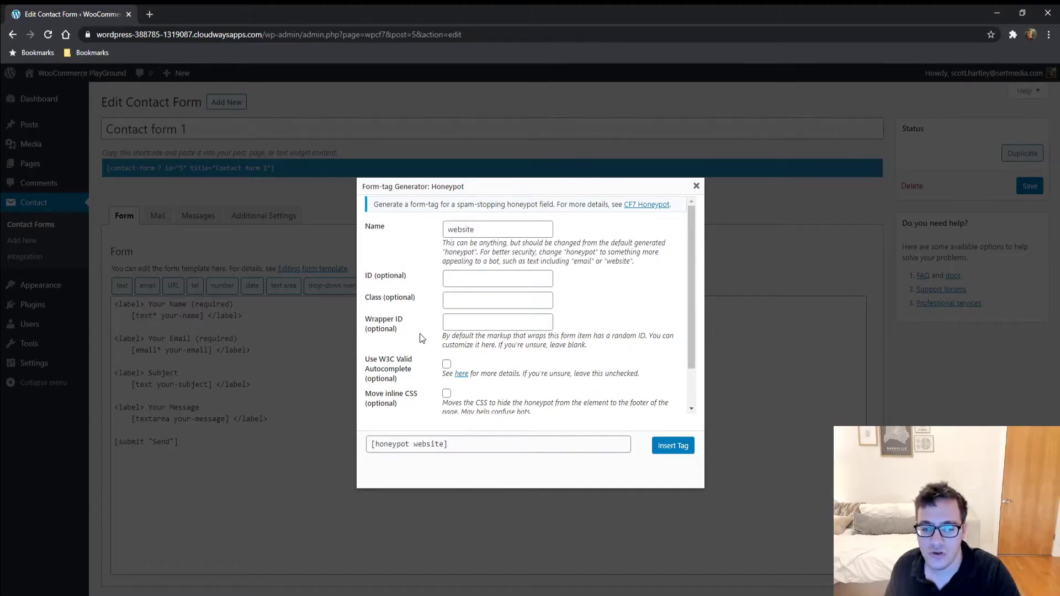
pyautogui.moveTo(446, 336); pyautogui.dragTo(604, 347)
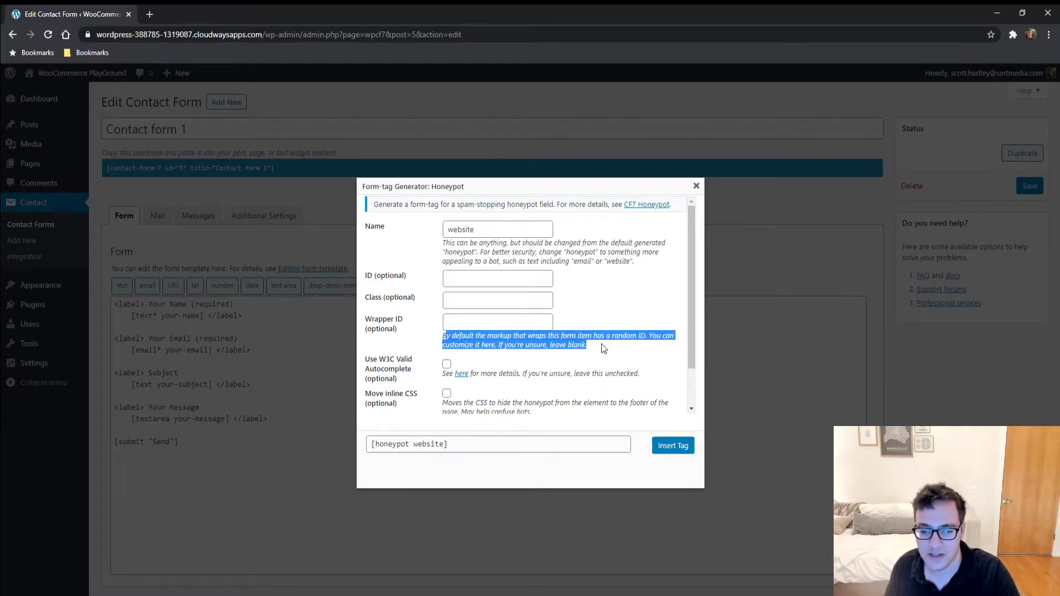
pyautogui.tripleClick(562, 345)
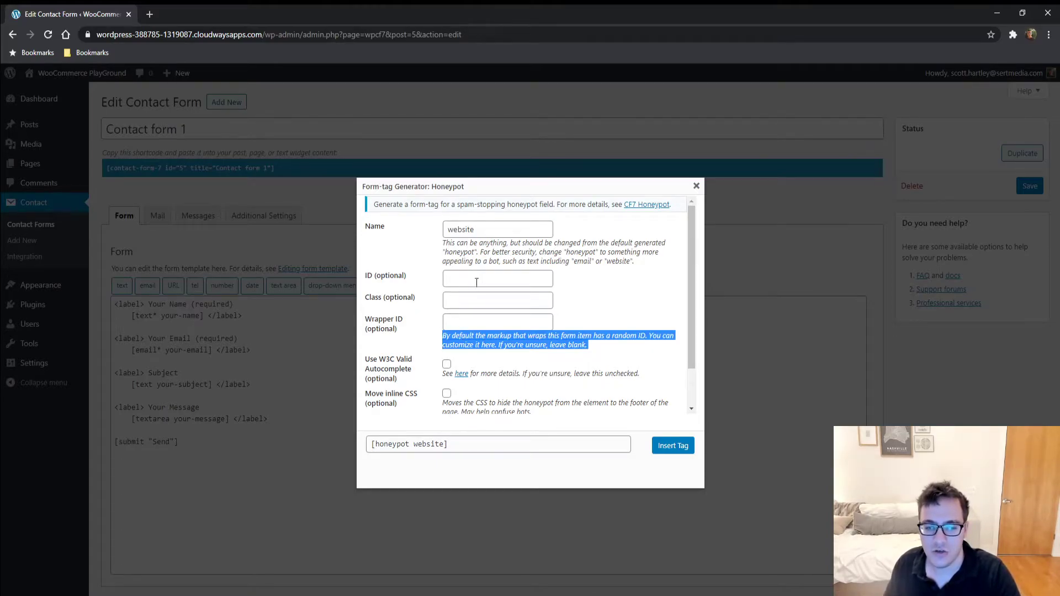
pyautogui.scroll(-2, 488, 336)
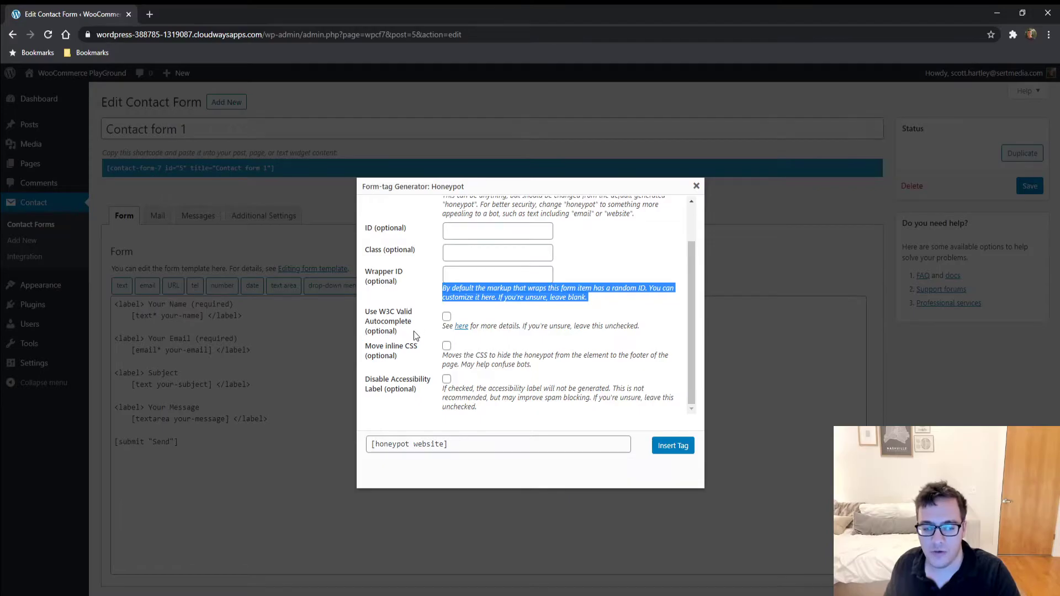
pyautogui.moveTo(409, 339); pyautogui.dragTo(459, 329)
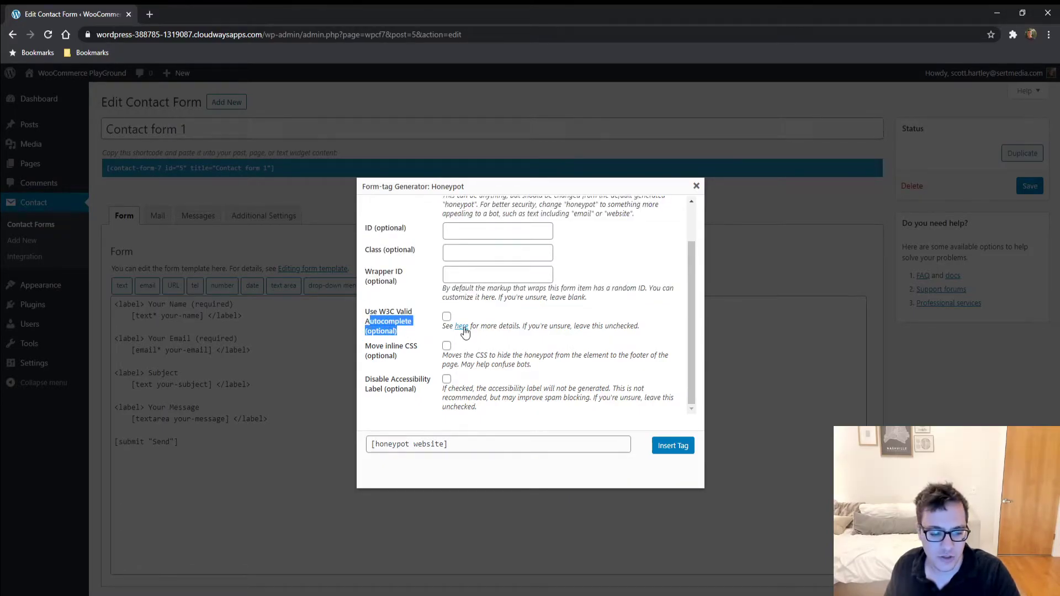
# Read the linked W3C validation explanation, close it, and review the description of the Disable Accessibility Label option
pyautogui.middleClick(463, 330)
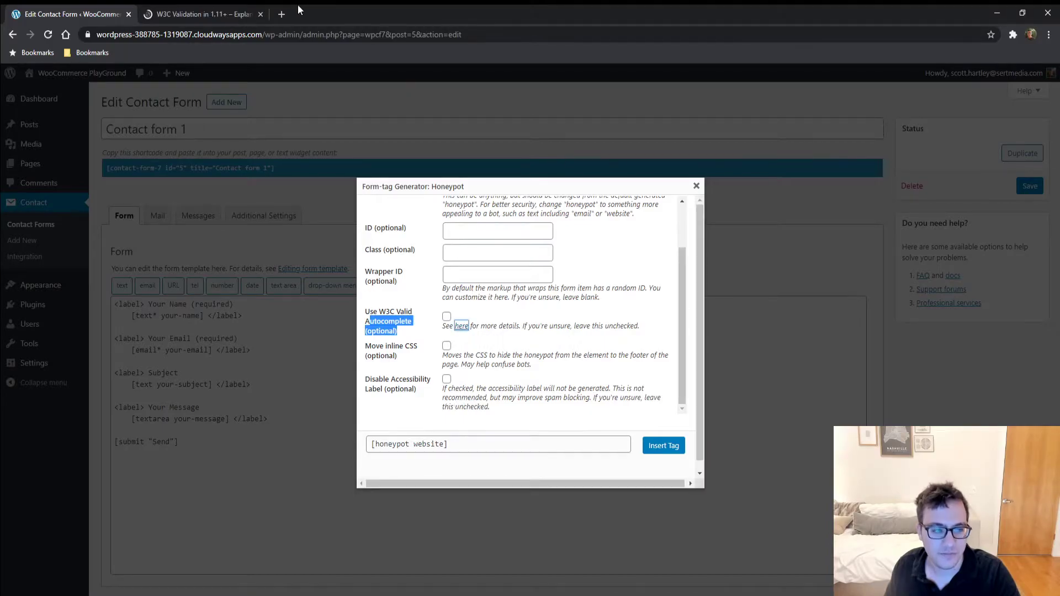
pyautogui.click(204, 14)
pyautogui.scroll(-4, 201, 234)
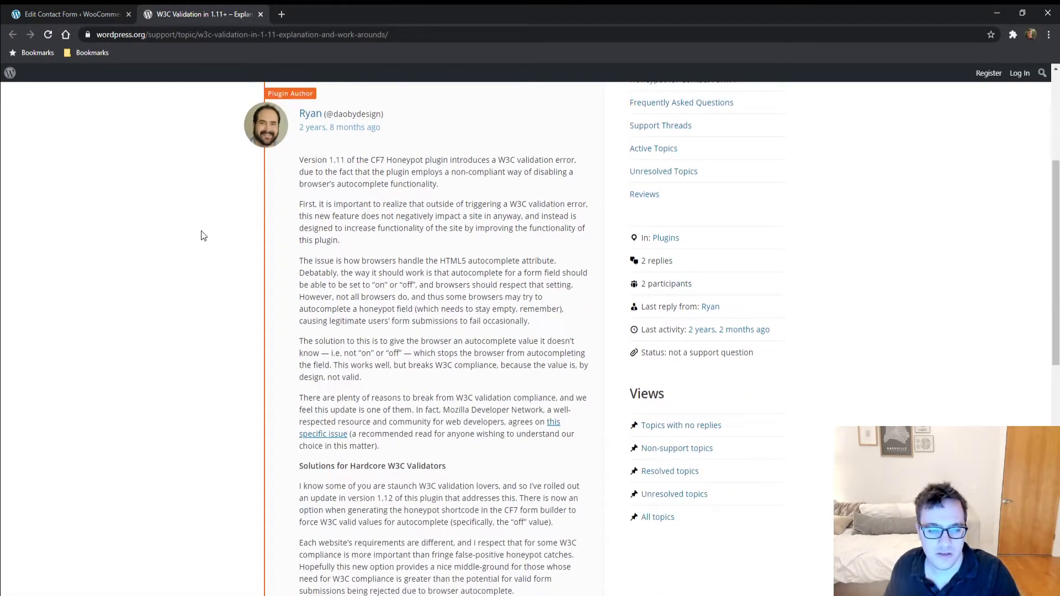
pyautogui.moveTo(308, 161); pyautogui.dragTo(457, 184)
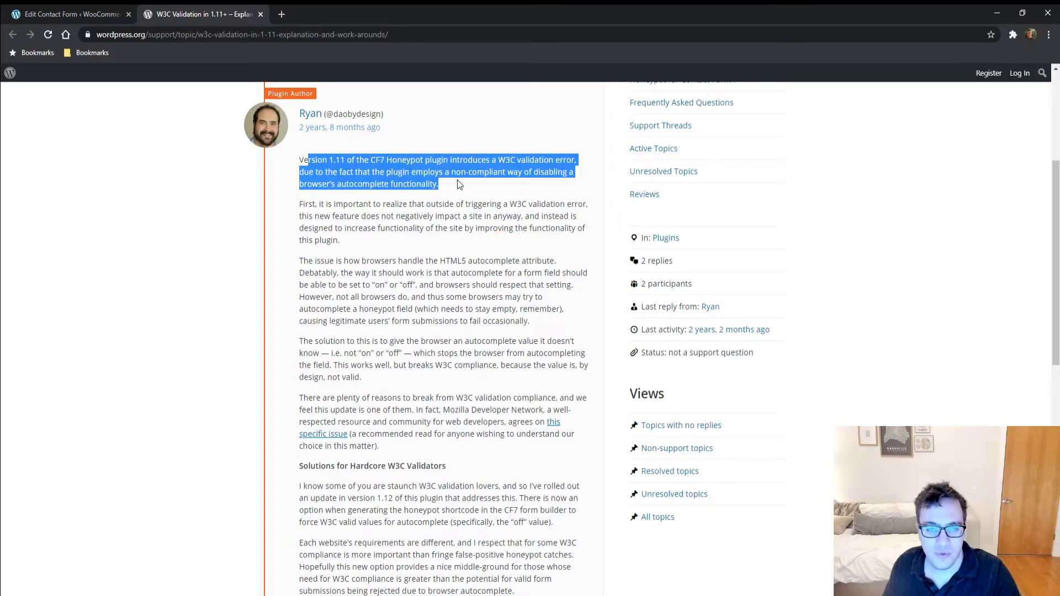
pyautogui.click(45, 8)
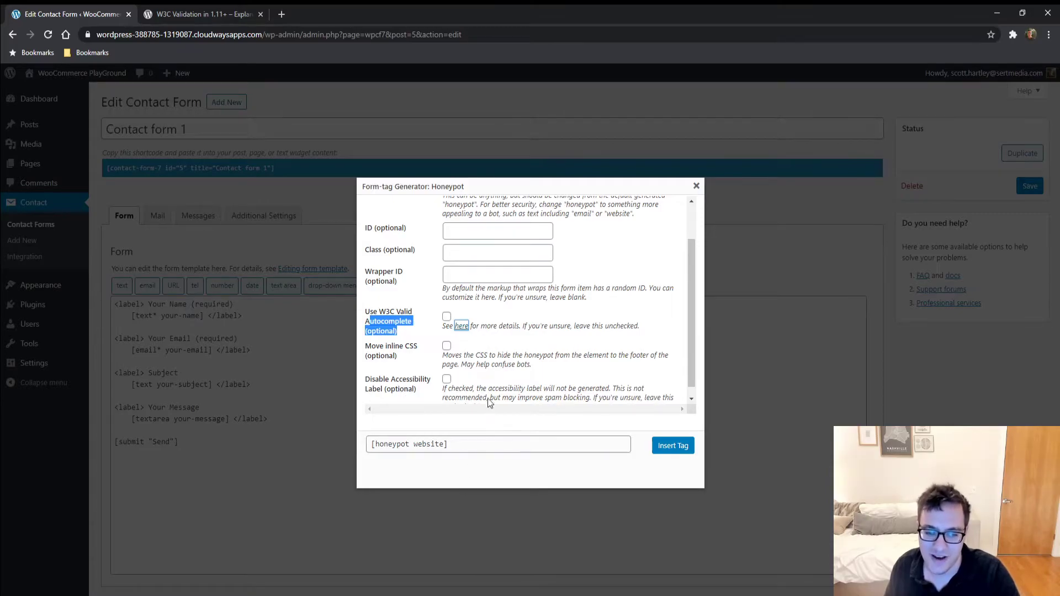
pyautogui.scroll(-1, 496, 377)
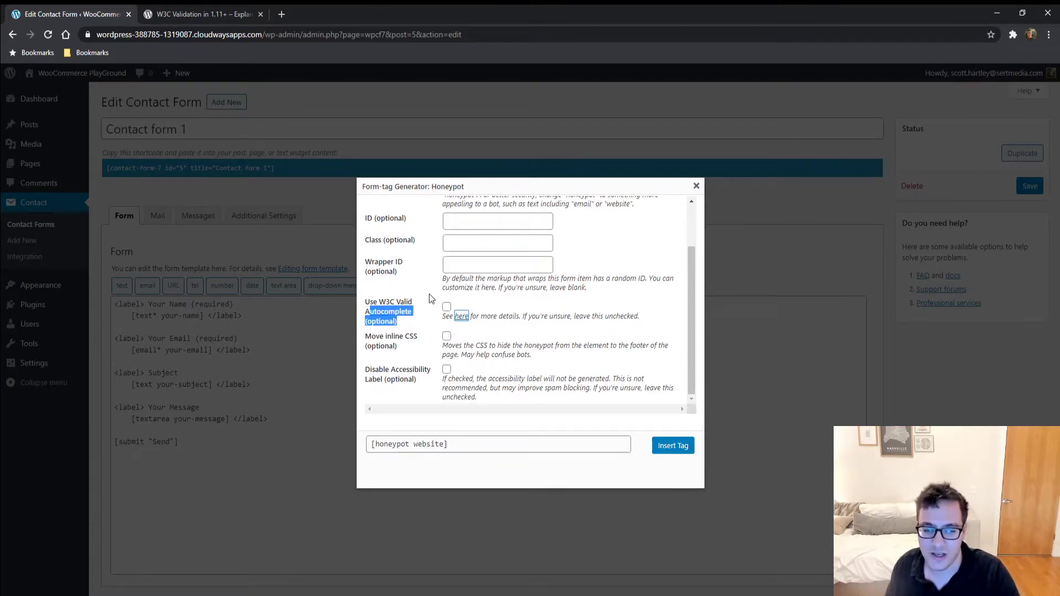
pyautogui.click(260, 15)
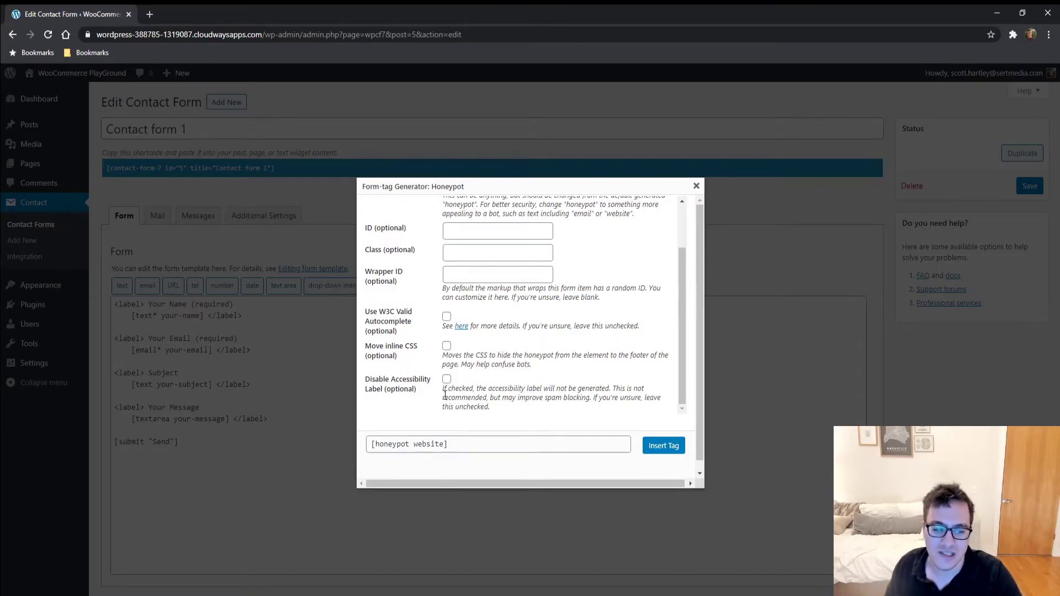
pyautogui.moveTo(434, 393); pyautogui.dragTo(543, 416)
pyautogui.click(542, 416)
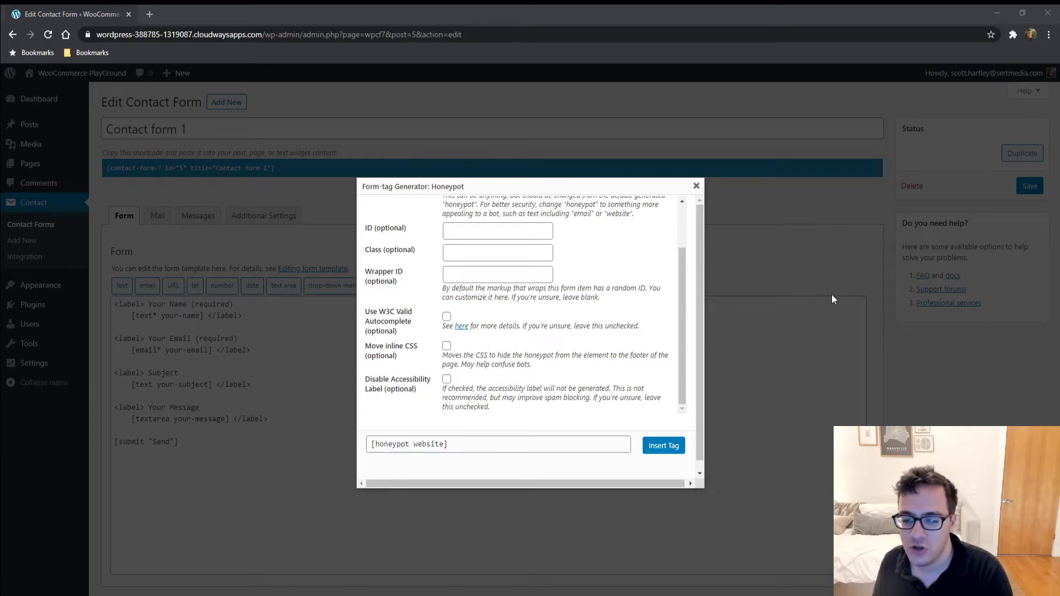
# Insert the [honeypot website] tag between the message field and the submit tag, separated by blank lines
pyautogui.click(812, 412)
pyautogui.click(200, 427)
pyautogui.click(485, 285)
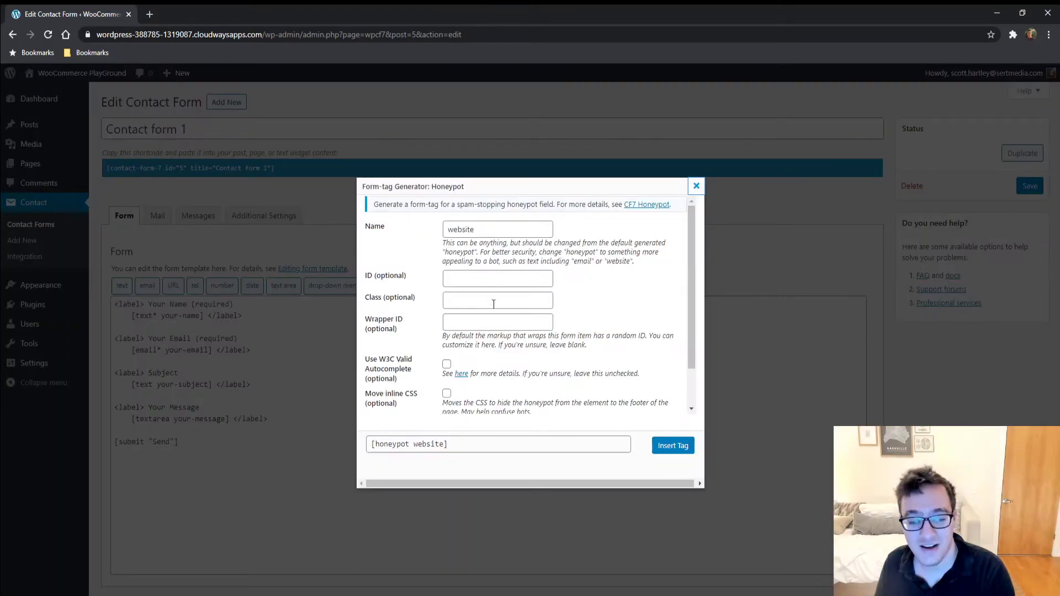
pyautogui.click(658, 452)
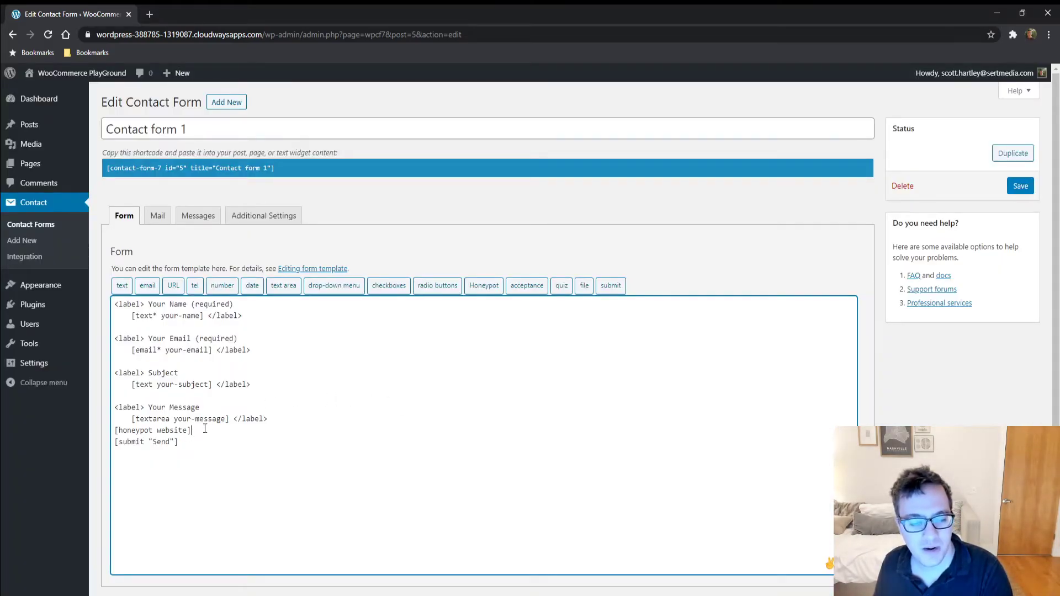
pyautogui.press('Return')
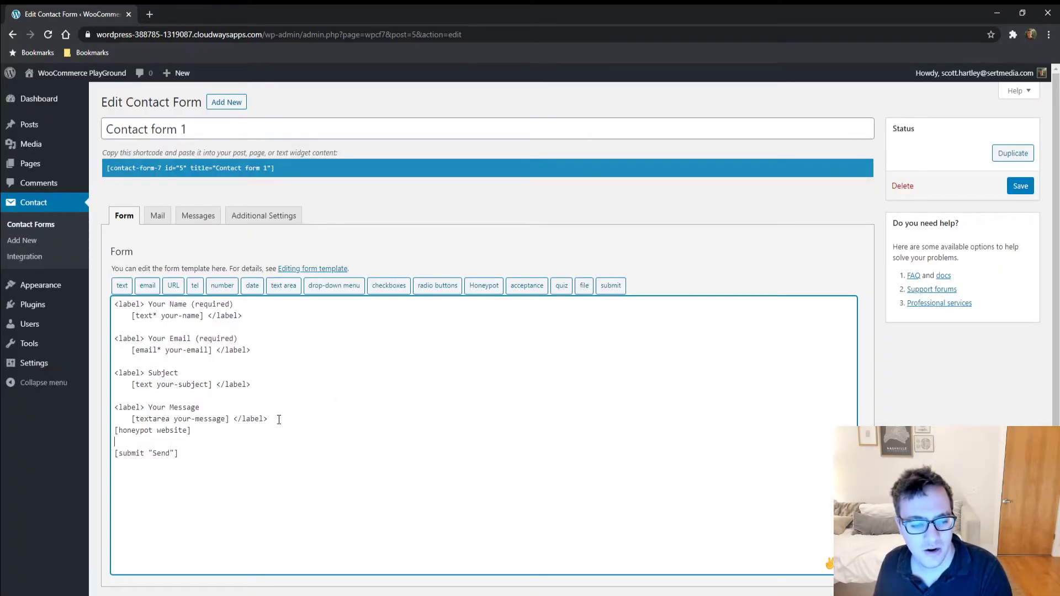
pyautogui.press('Up')
pyautogui.press('Return')
# Move the [honeypot website] tag to its own line between the Your Name and Your Email fields
pyautogui.tripleClick(138, 441)
pyautogui.hotkey('ctrl', 'c')
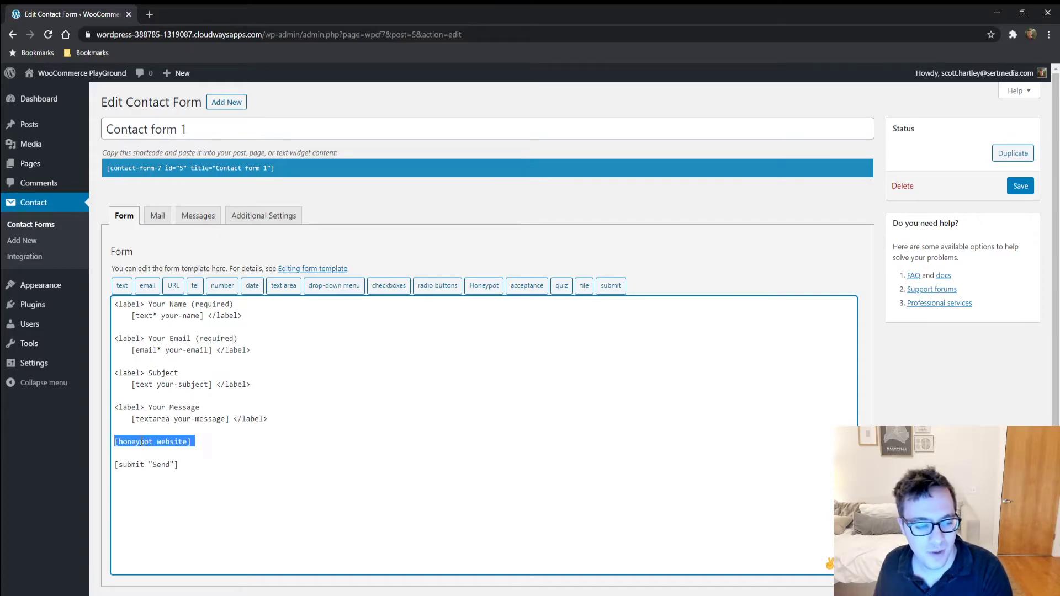
pyautogui.press('BackSpace')
pyautogui.press('BackSpace')
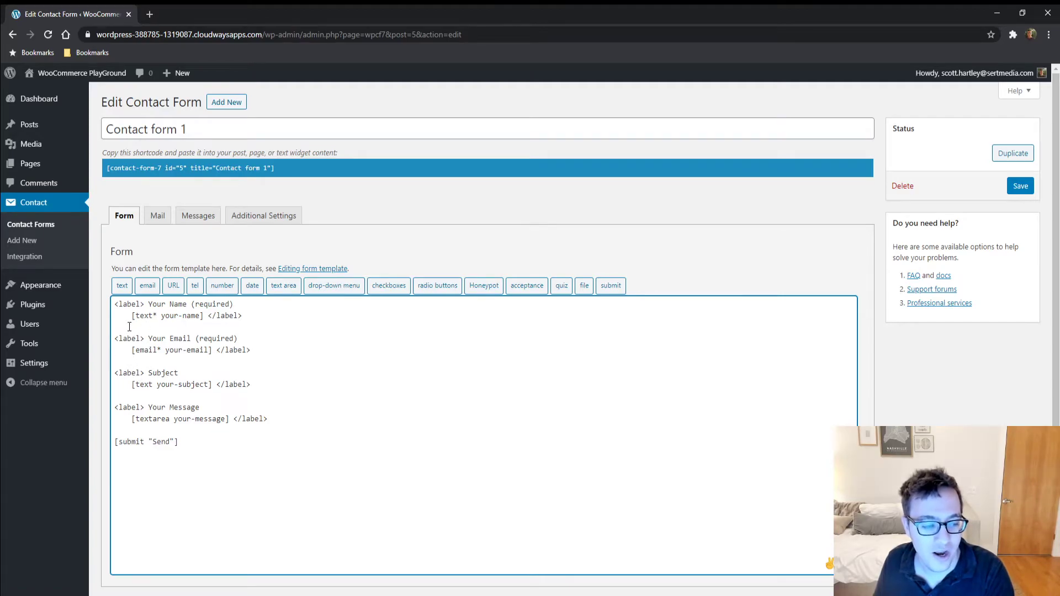
pyautogui.press('Return')
pyautogui.press('Return')
pyautogui.press('Up')
pyautogui.hotkey('ctrl', 'v')
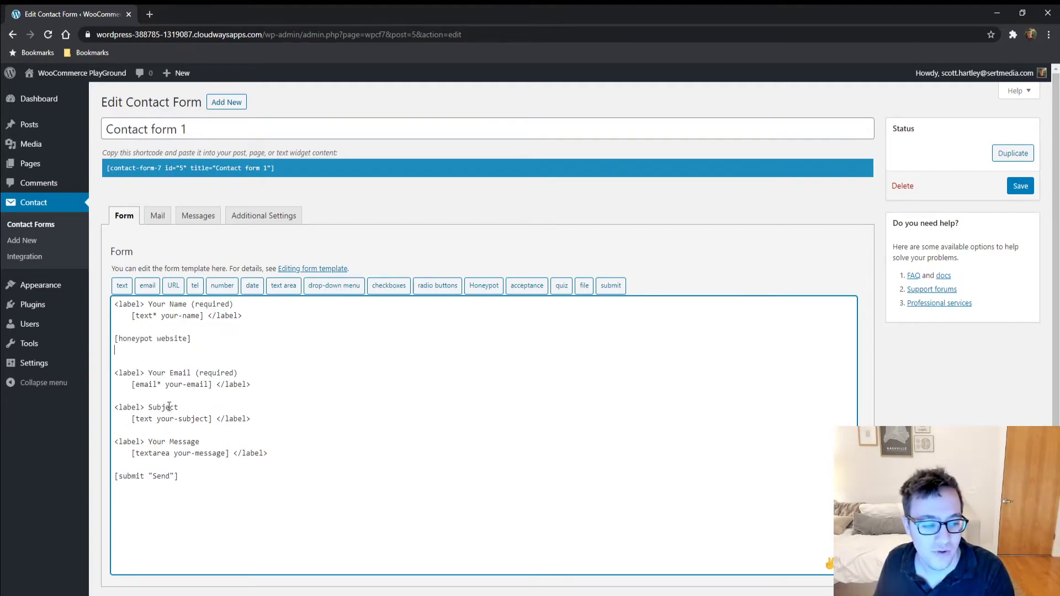
pyautogui.press('BackSpace')
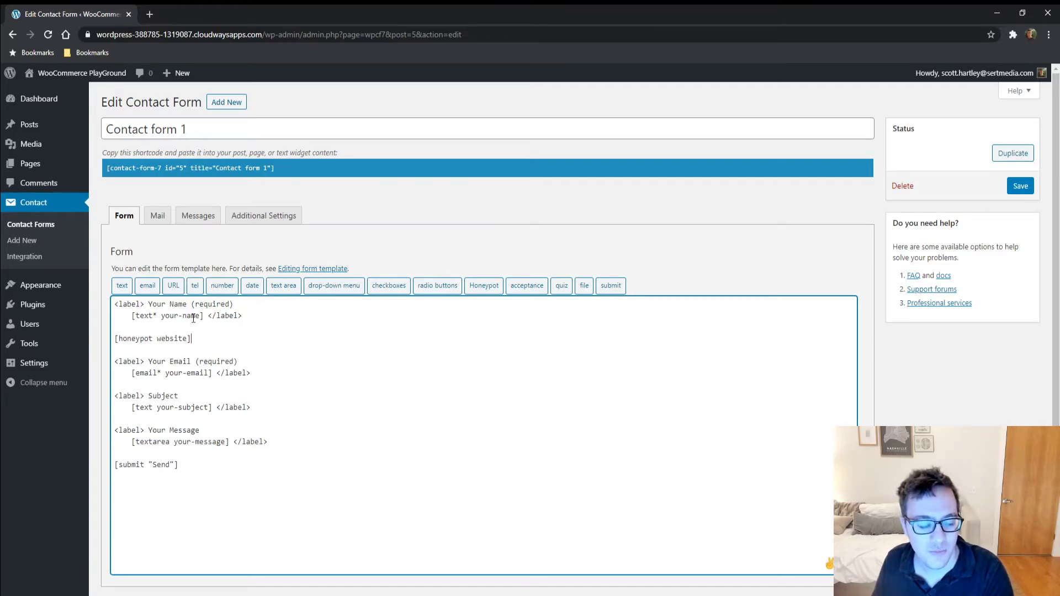
# Save Contact form 1 and check the honeypot tag in its template
pyautogui.scroll(-2, 326, 292)
pyautogui.click(114, 541)
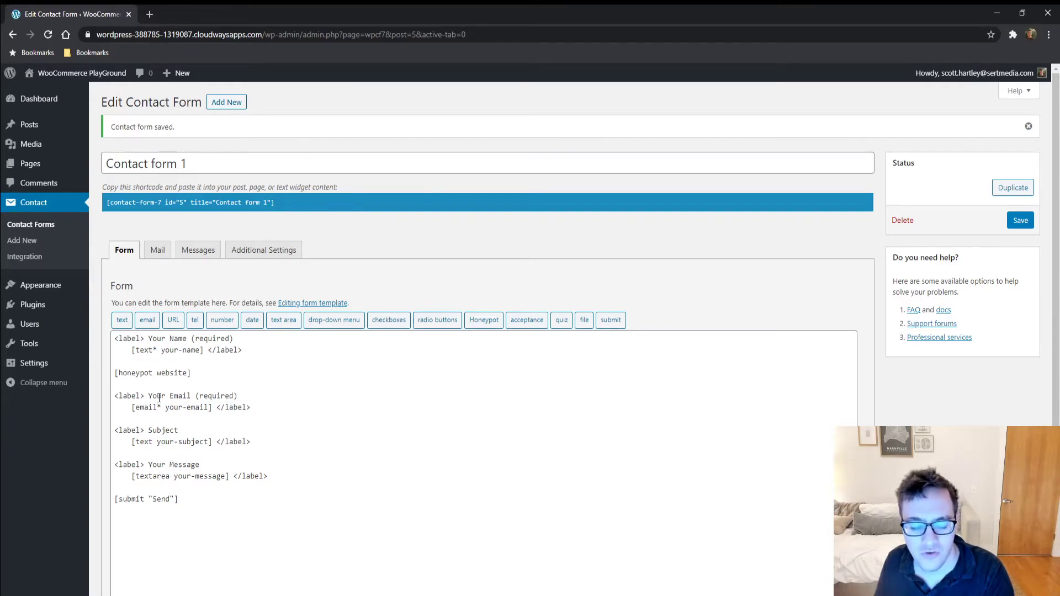
pyautogui.doubleClick(139, 374)
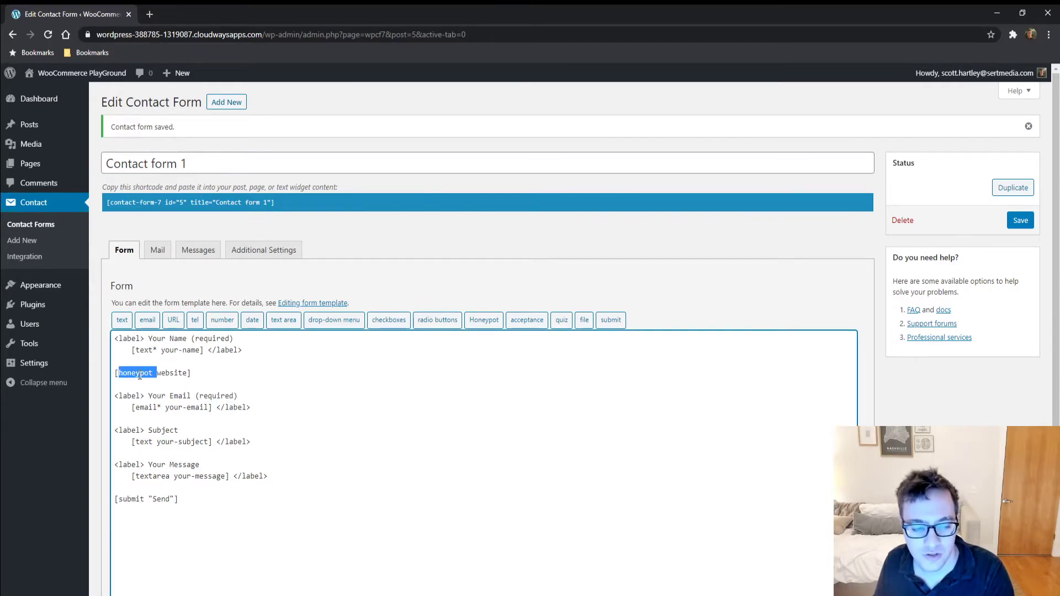
# Look over the mail template of Contact form 1, return to its form template, and copy the form's shortcode
pyautogui.tripleClick(139, 374)
pyautogui.click(157, 250)
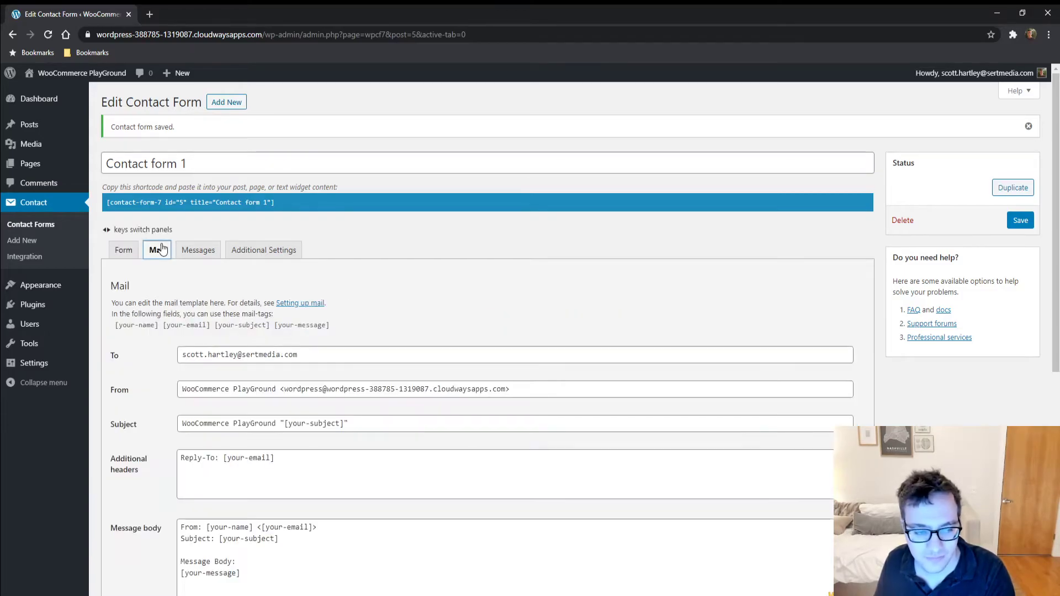
pyautogui.click(124, 250)
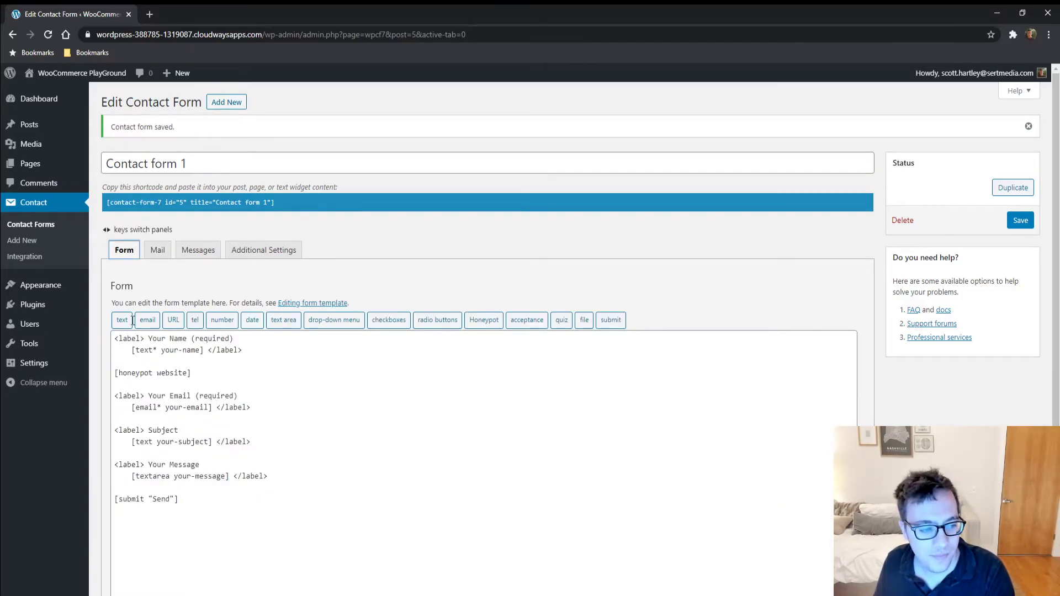
pyautogui.click(210, 206)
pyautogui.hotkey('ctrl', 'c')
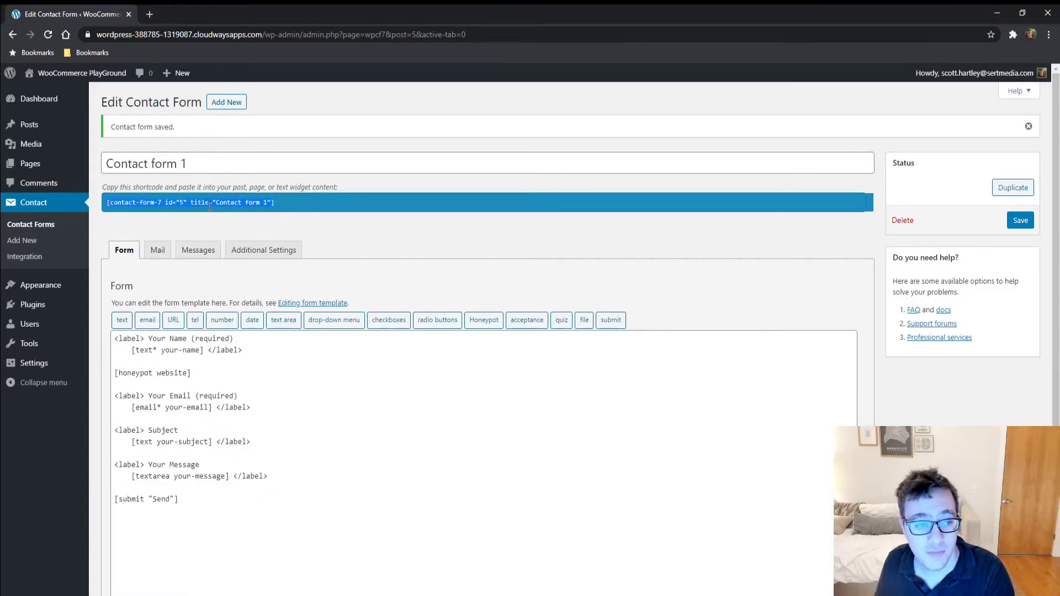
# Create a new page and add a Shortcode block containing the copied Contact form 1 shortcode
pyautogui.click(105, 178)
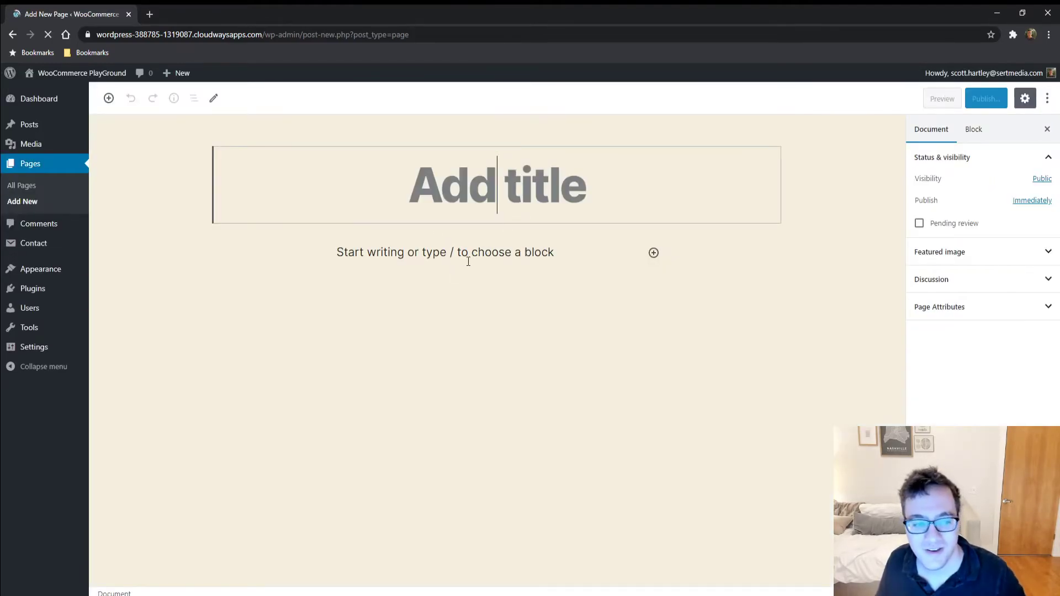
pyautogui.click(654, 252)
pyautogui.write('sh')
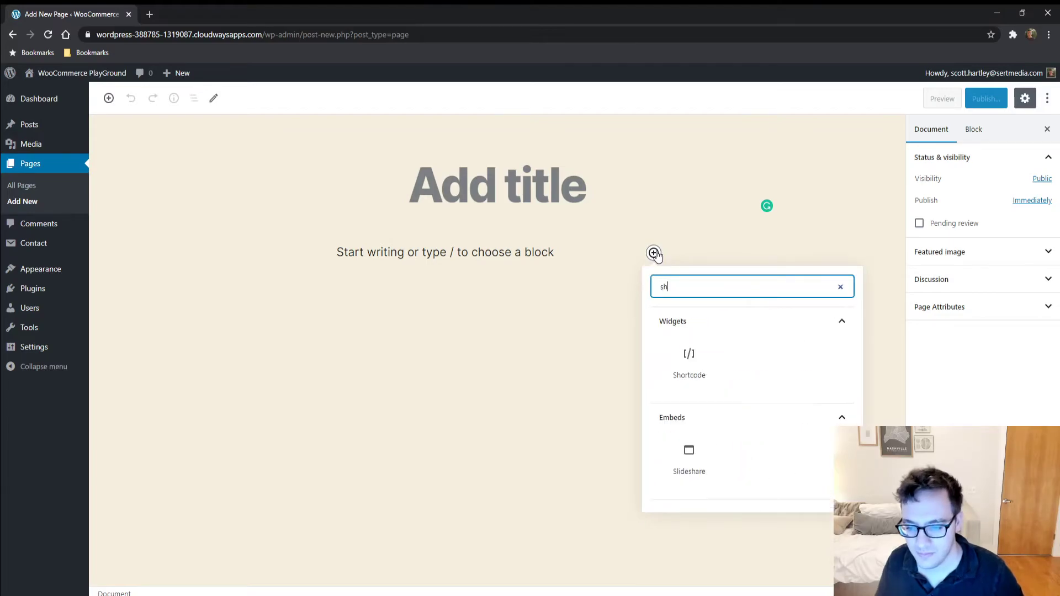
pyautogui.click(689, 338)
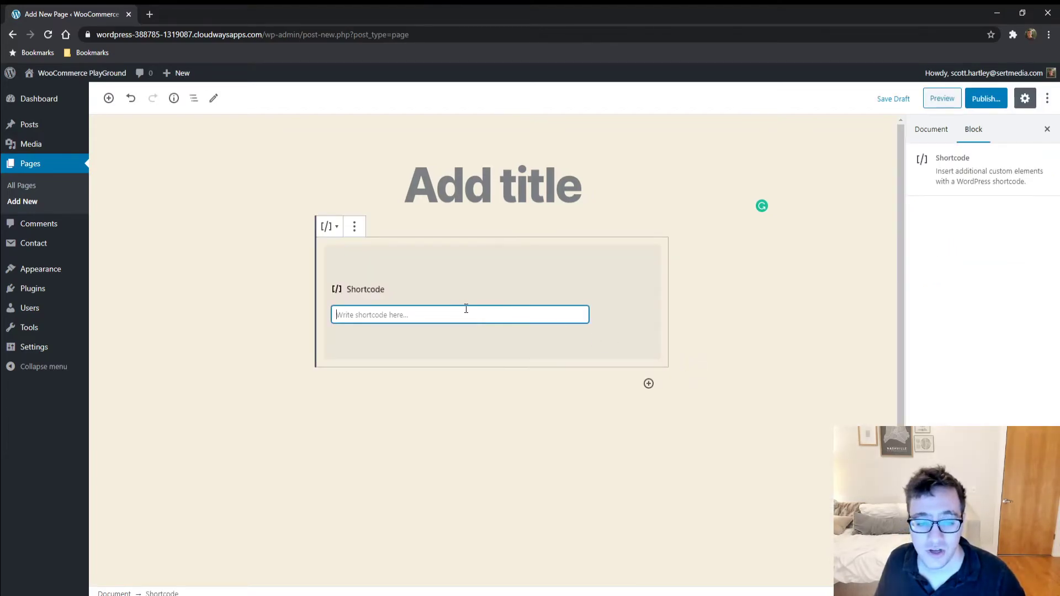
pyautogui.hotkey('ctrl', 'v')
# Title the new page "Contact" and publish it
pyautogui.click(501, 204)
pyautogui.write('Contact')
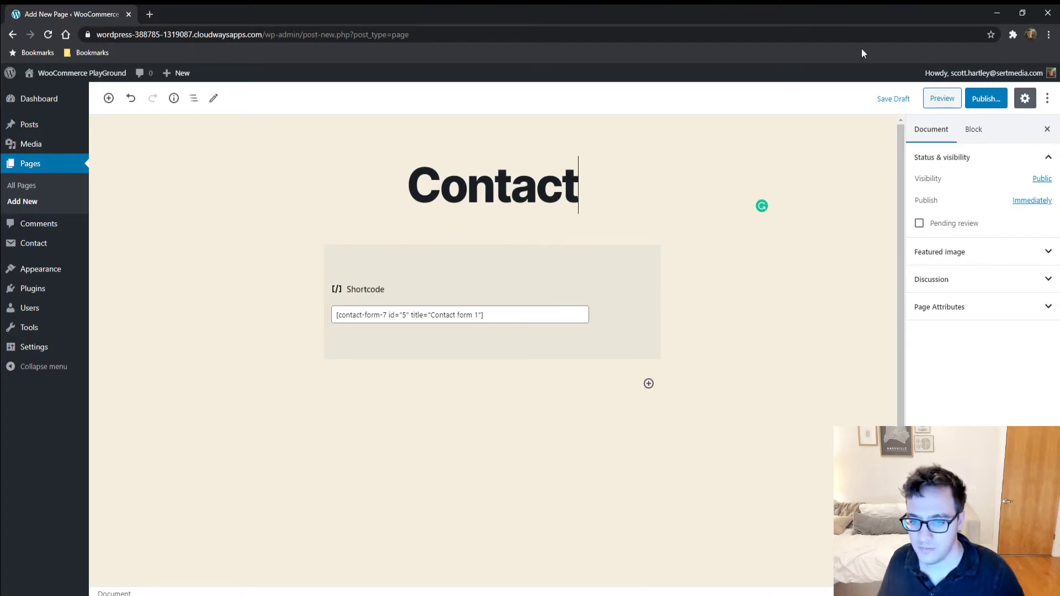
pyautogui.click(986, 99)
pyautogui.click(982, 98)
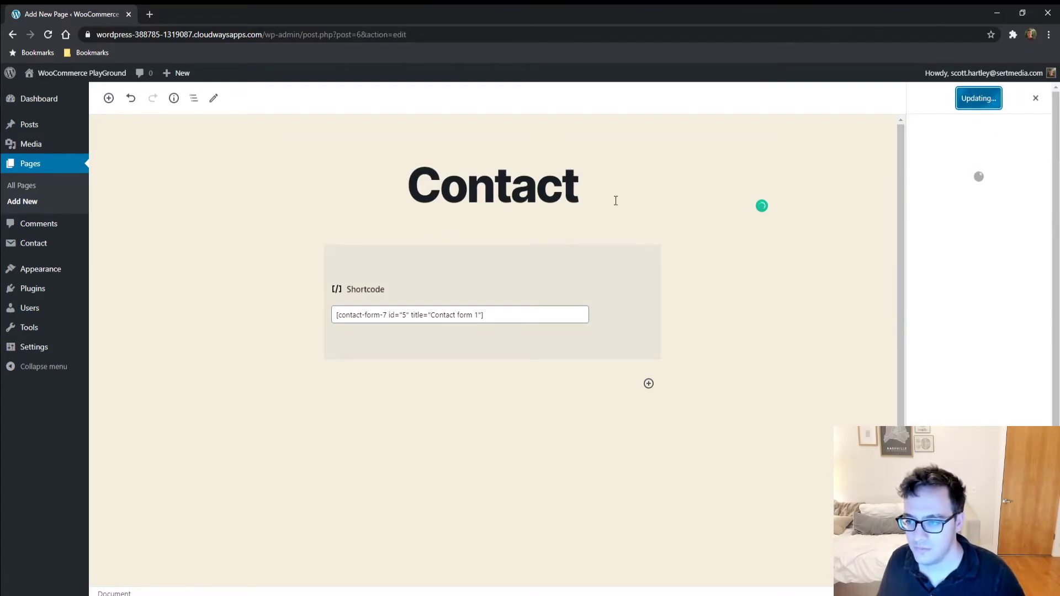
# Open the published Contact page and look over the fields of its contact form
pyautogui.click(198, 578)
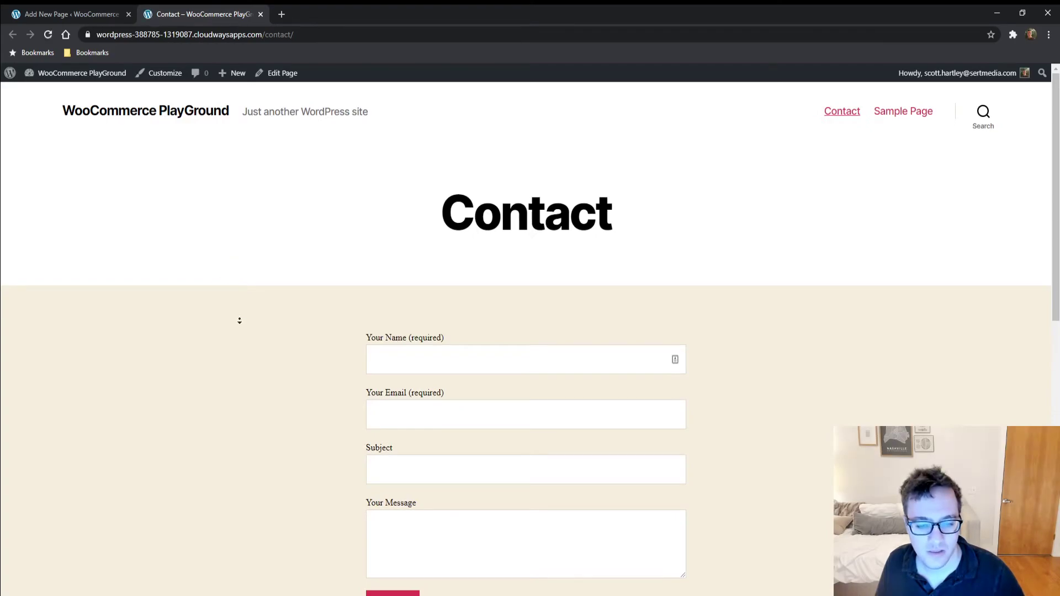
pyautogui.scroll(-2, 380, 240)
pyautogui.click(393, 275)
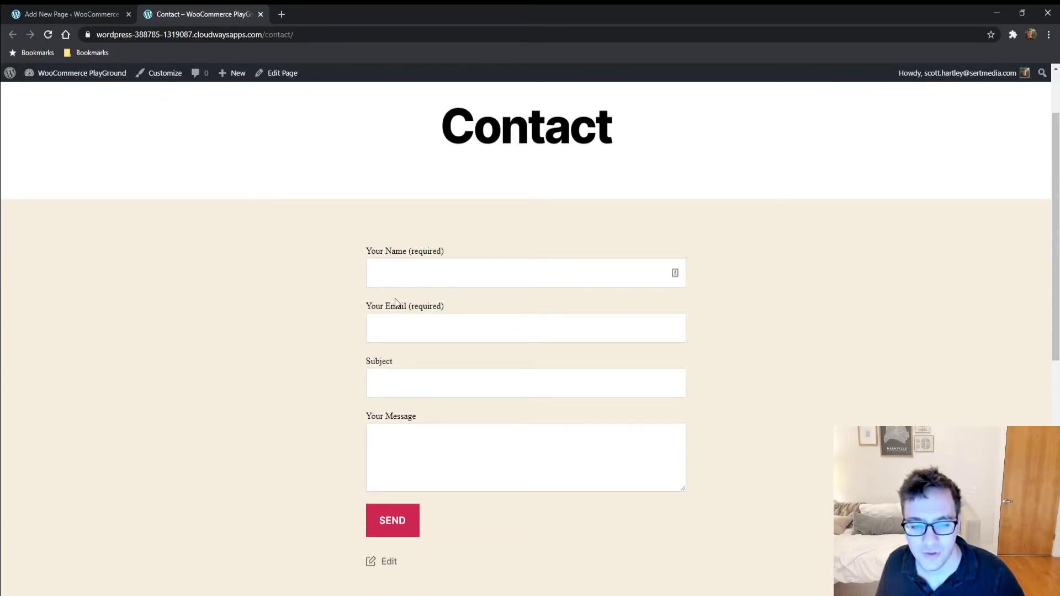
# Open the Contact page's source, search it for "website", and examine the honeypot field's markup between the name and email fields
pyautogui.hotkey('ctrl', 'u')
pyautogui.hotkey('ctrl', 'f')
pyautogui.write('website')
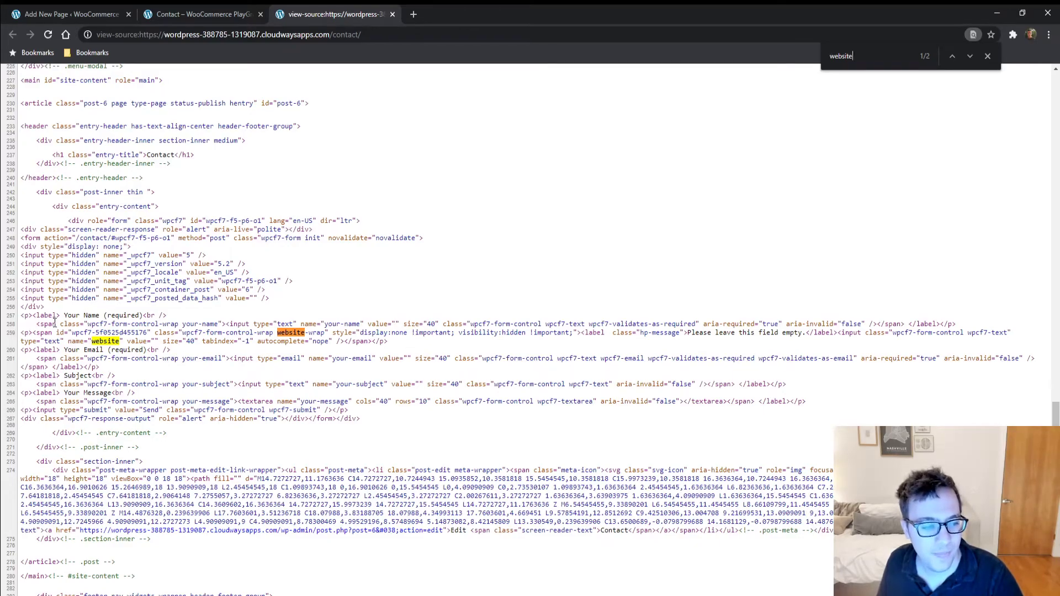
pyautogui.moveTo(168, 315); pyautogui.dragTo(218, 342)
pyautogui.click(100, 313)
pyautogui.doubleClick(54, 325)
pyautogui.click(229, 342)
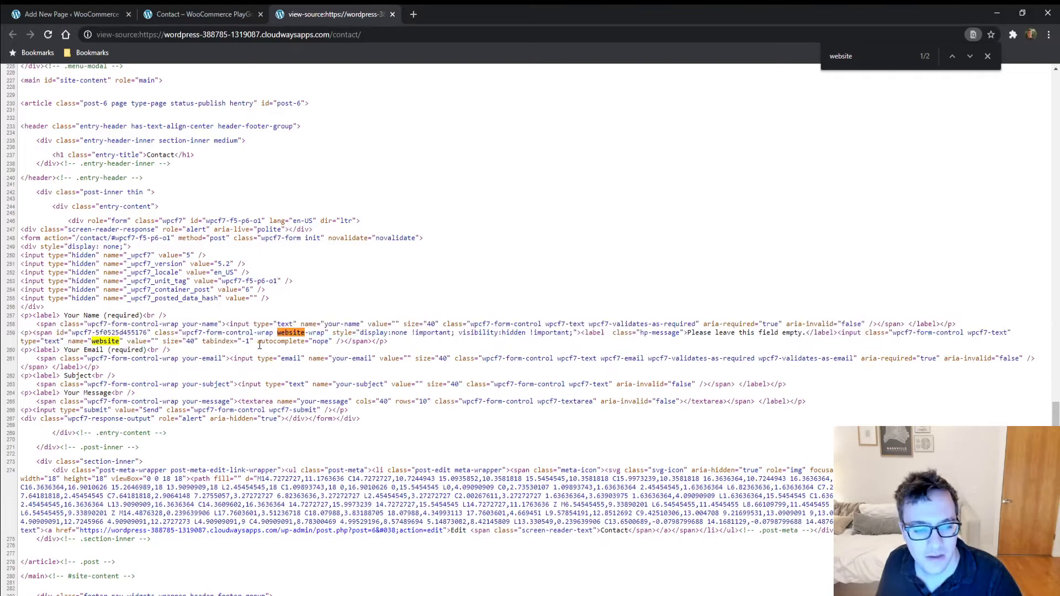
pyautogui.moveTo(333, 326); pyautogui.dragTo(399, 334)
pyautogui.click(748, 315)
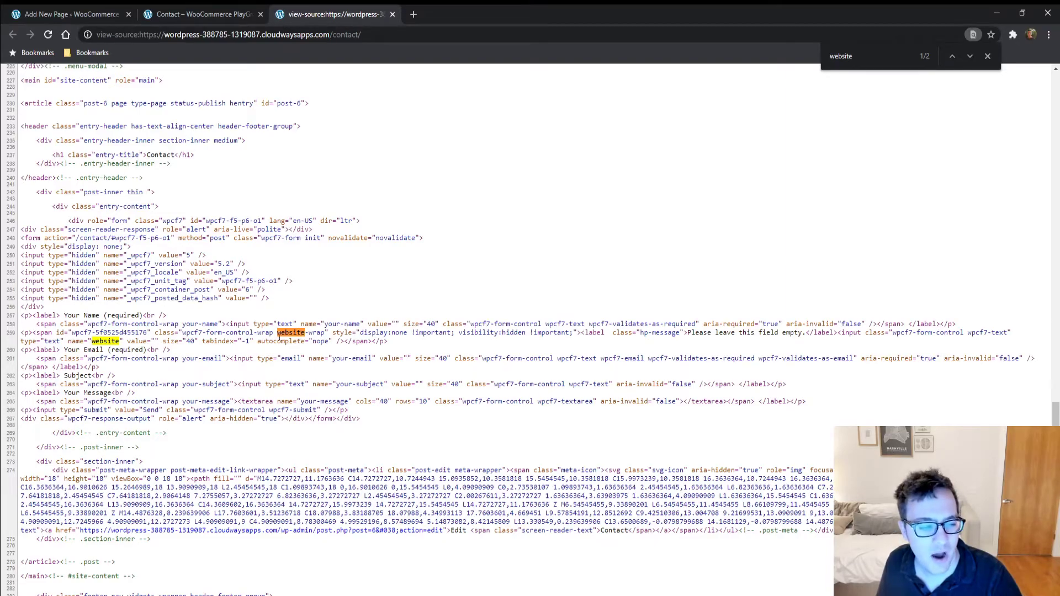
# Examine the honeypot wrapper's ID and the inline style that hides the field in the page source
pyautogui.moveTo(89, 331); pyautogui.dragTo(155, 334)
pyautogui.click(255, 343)
pyautogui.moveTo(280, 333); pyautogui.dragTo(577, 334)
pyautogui.click(334, 333)
pyautogui.tripleClick(369, 333)
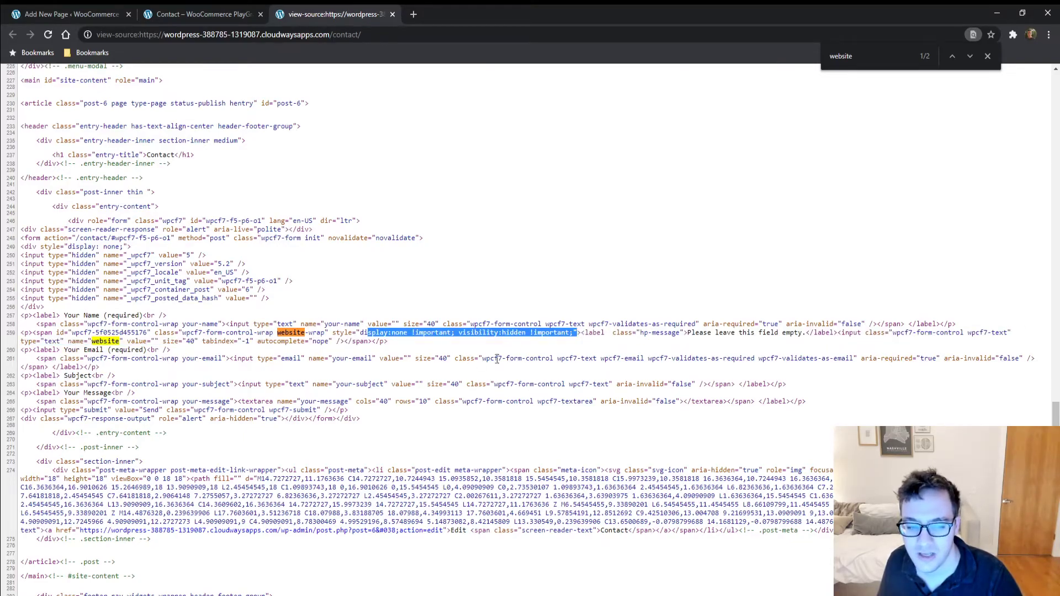
# Return to the WordPress admin and open Contact form 1 for editing
pyautogui.click(72, 13)
pyautogui.moveTo(41, 268)
pyautogui.moveTo(42, 239)
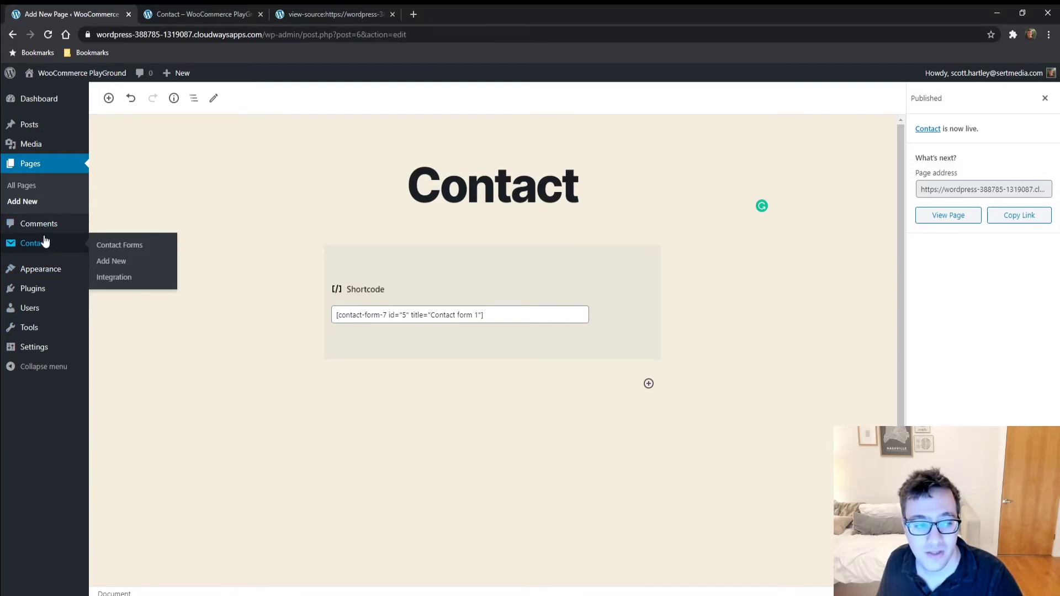
pyautogui.click(109, 244)
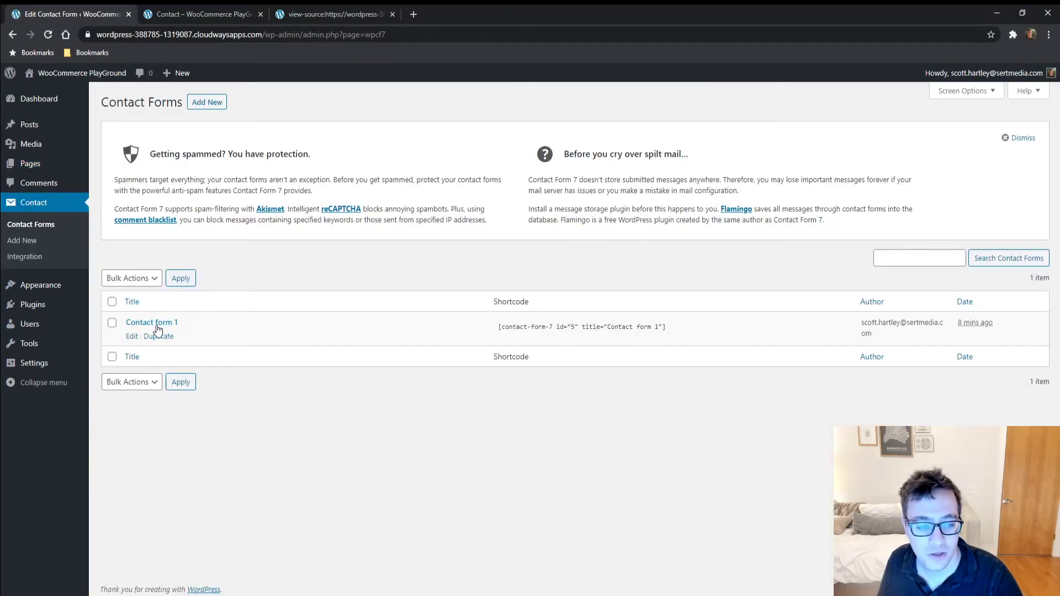
pyautogui.click(169, 323)
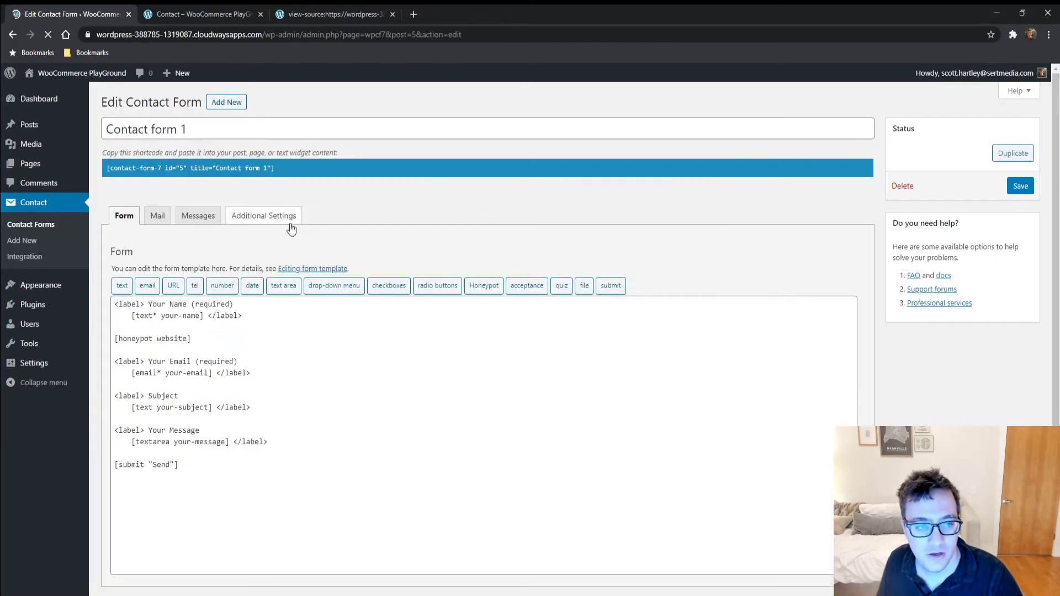
# Insert a honeypot tag named "website" with Move inline CSS enabled directly below the existing honeypot tag
pyautogui.tripleClick(163, 338)
pyautogui.click(484, 285)
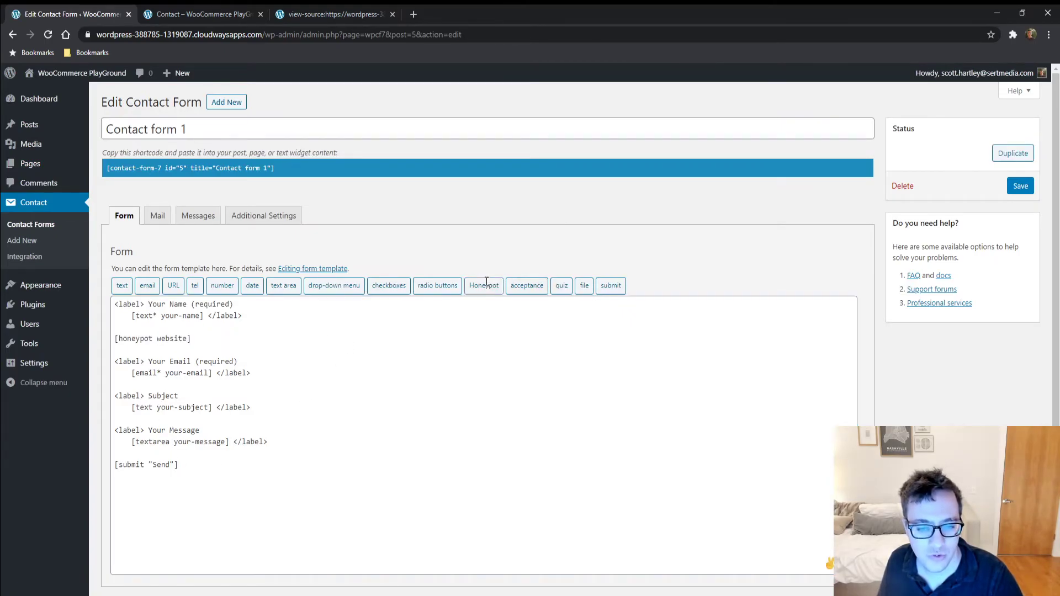
pyautogui.tripleClick(520, 230)
pyautogui.write('website')
pyautogui.click(631, 277)
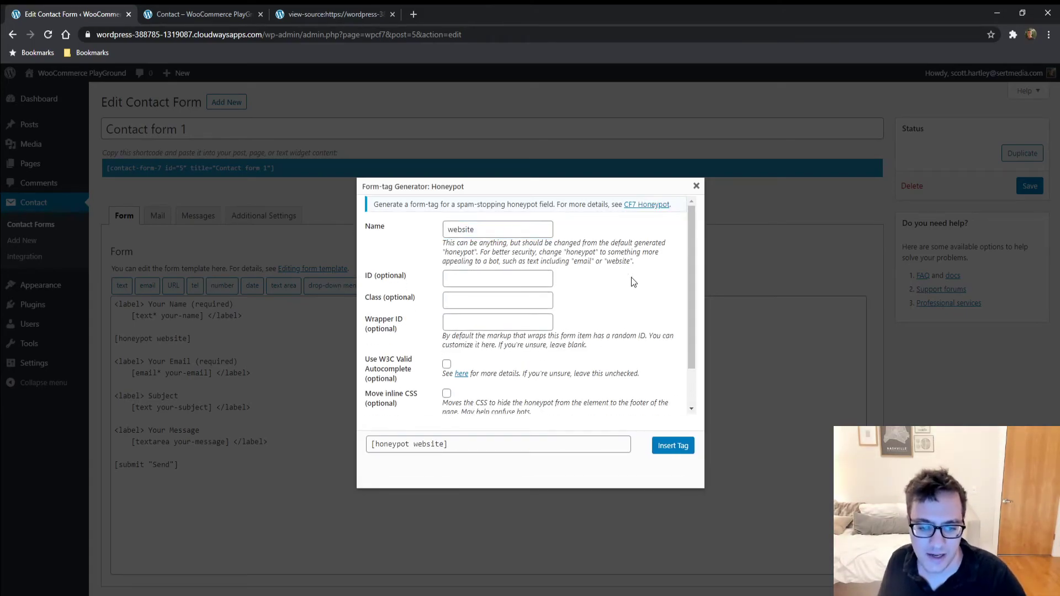
pyautogui.scroll(-2, 552, 298)
pyautogui.scroll(1, 469, 317)
pyautogui.scroll(-1, 469, 317)
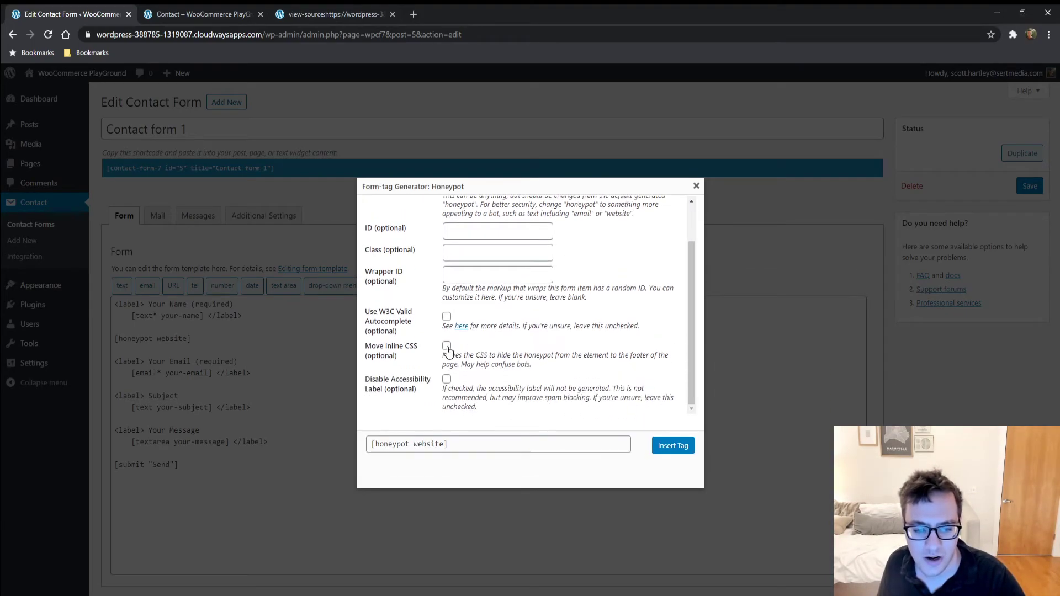
pyautogui.click(447, 345)
pyautogui.click(654, 447)
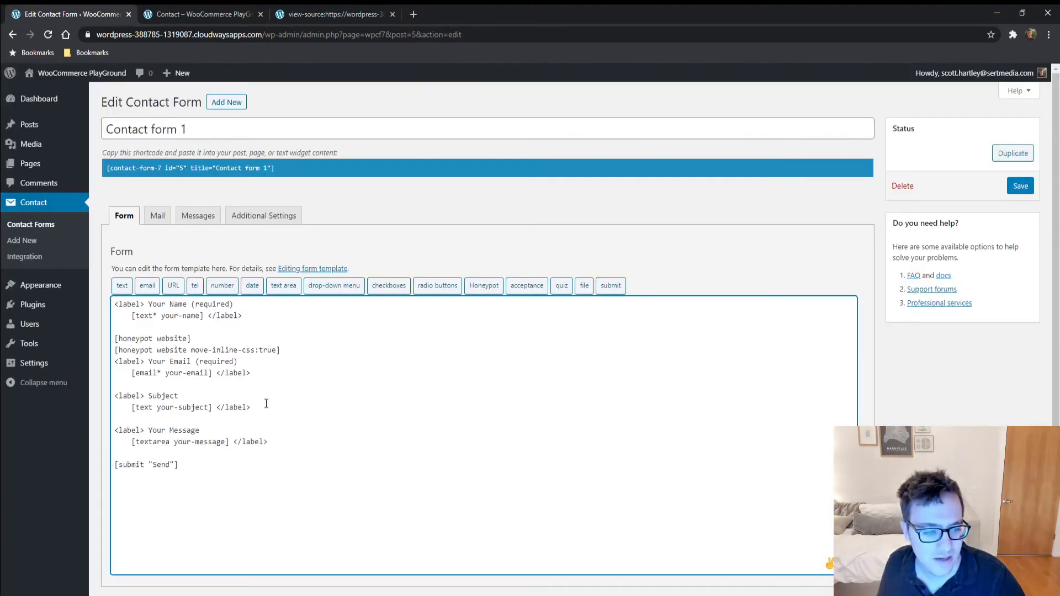
# Delete the old [honeypot website] tag, separate the new tag from the email field with a blank line, and save the form
pyautogui.tripleClick(181, 338)
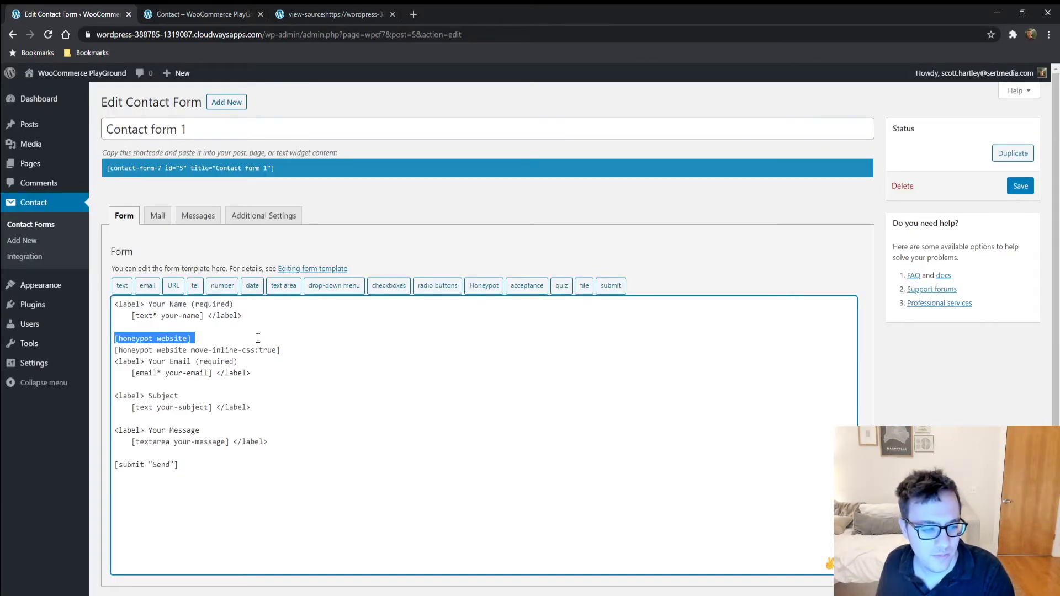
pyautogui.press('BackSpace')
pyautogui.click(286, 339)
pyautogui.press('Return')
pyautogui.click(1021, 186)
# Reload the Contact page's source and check the honeypot markup and the inline CSS in the footer
pyautogui.click(325, 7)
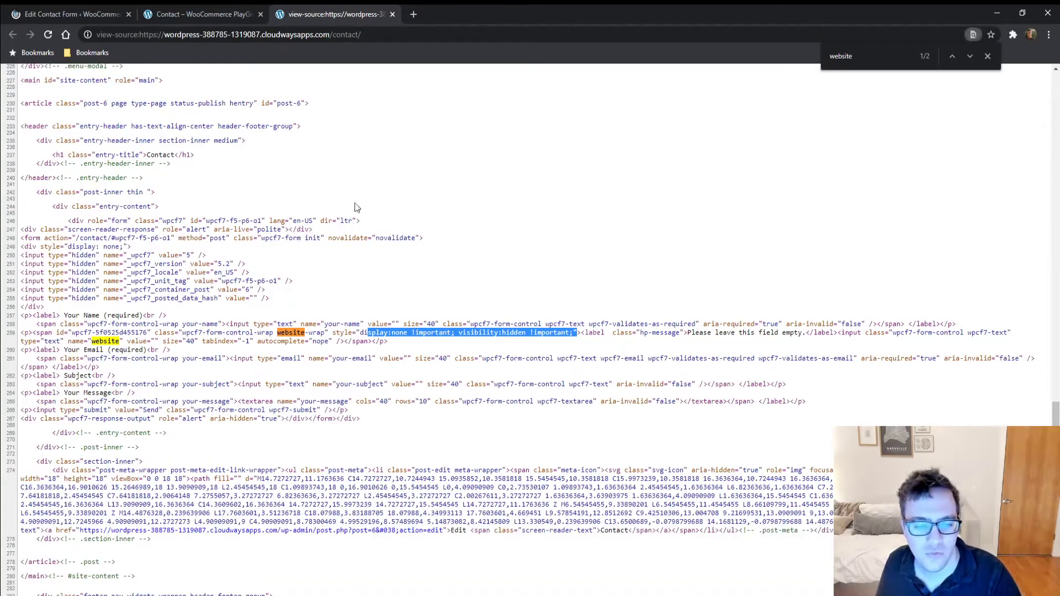
pyautogui.press('F5')
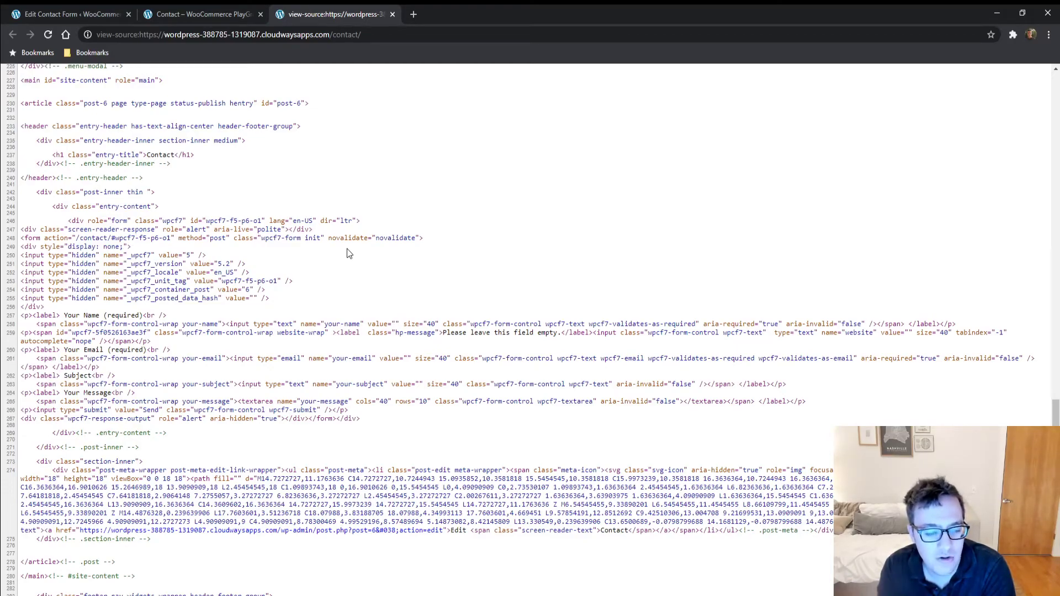
pyautogui.scroll(-10, 347, 253)
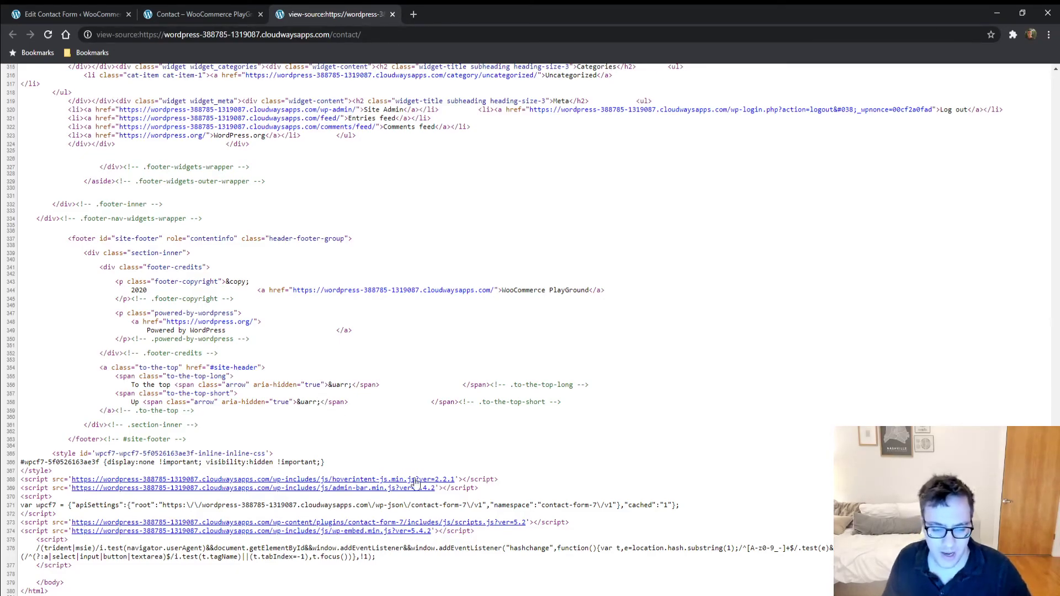
# Search the page source for "hone" and clear the search term
pyautogui.hotkey('ctrl', 'f')
pyautogui.write('hone')
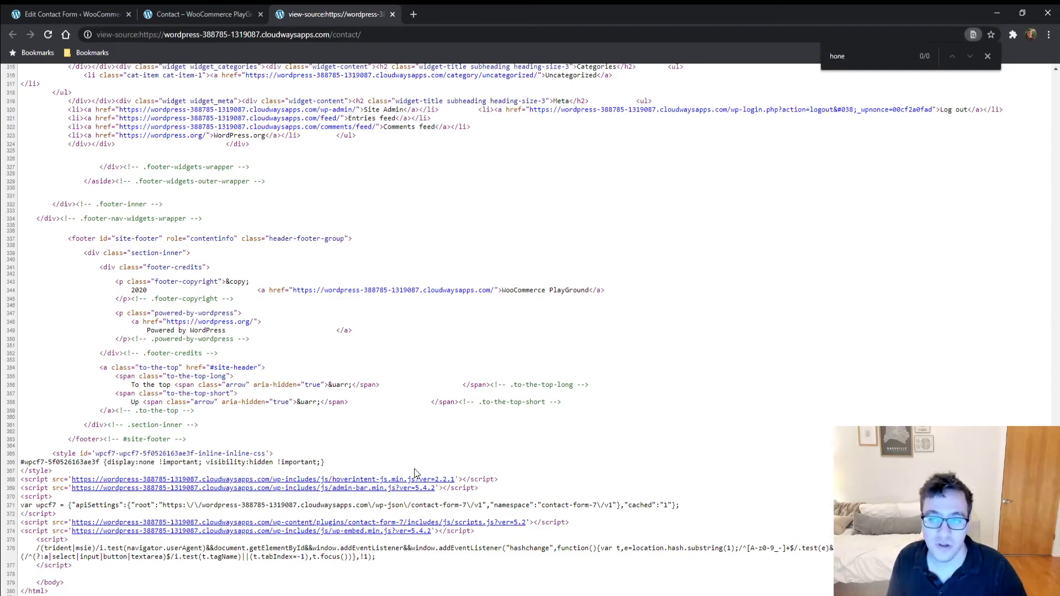
pyautogui.press('BackSpace')
pyautogui.press('BackSpace')
pyautogui.press('BackSpace')
pyautogui.press('BackSpace')
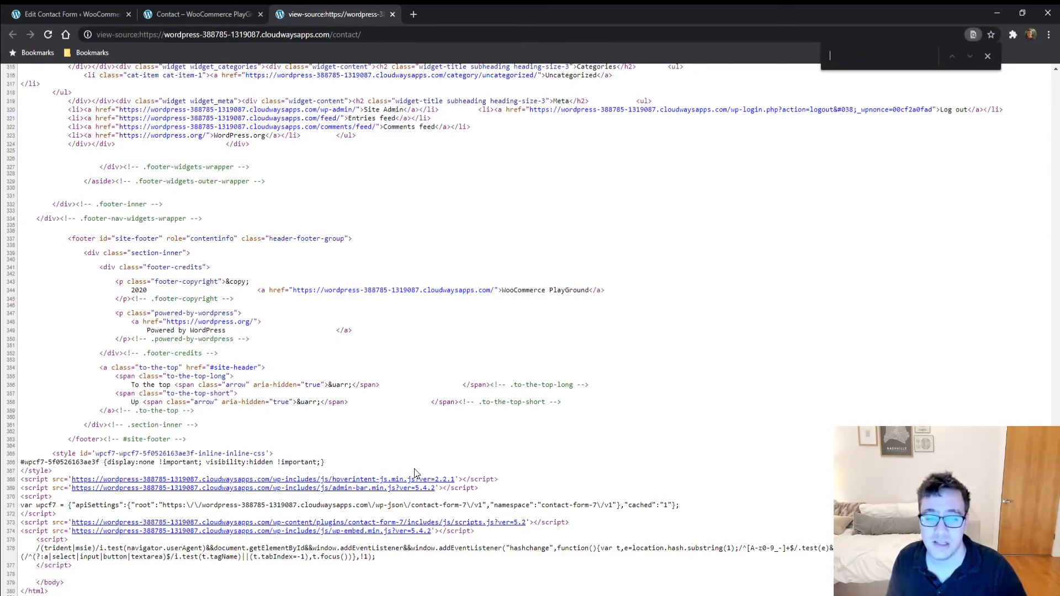